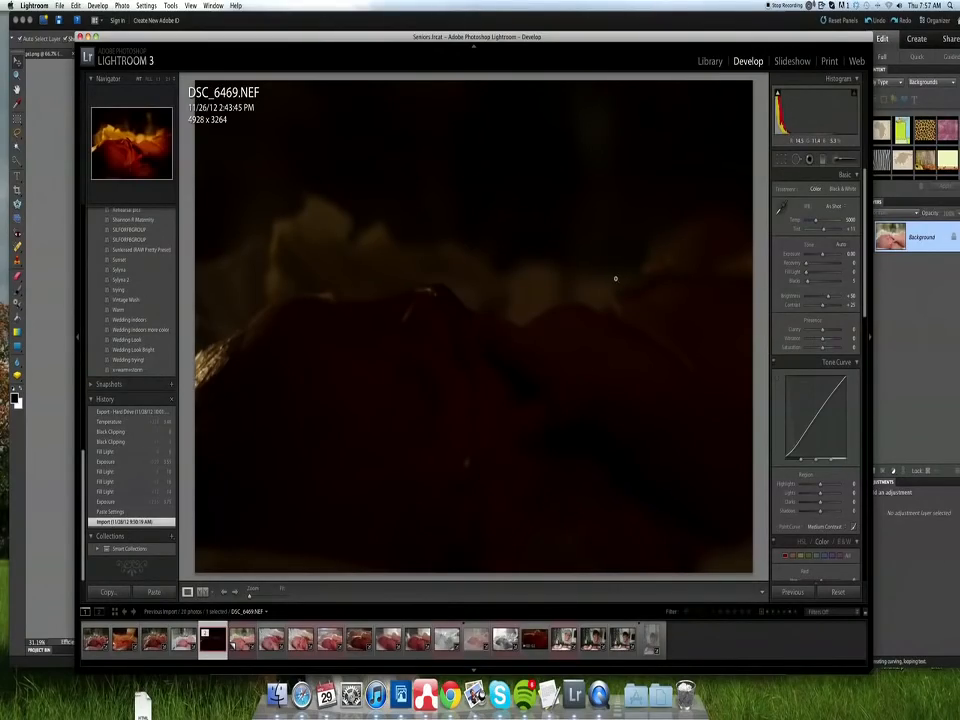
# - Examine the Library metadata and the Develop adjustment panels for the dark DSC_6469.NEF photo
pyautogui.scroll(-15, 825, 418)
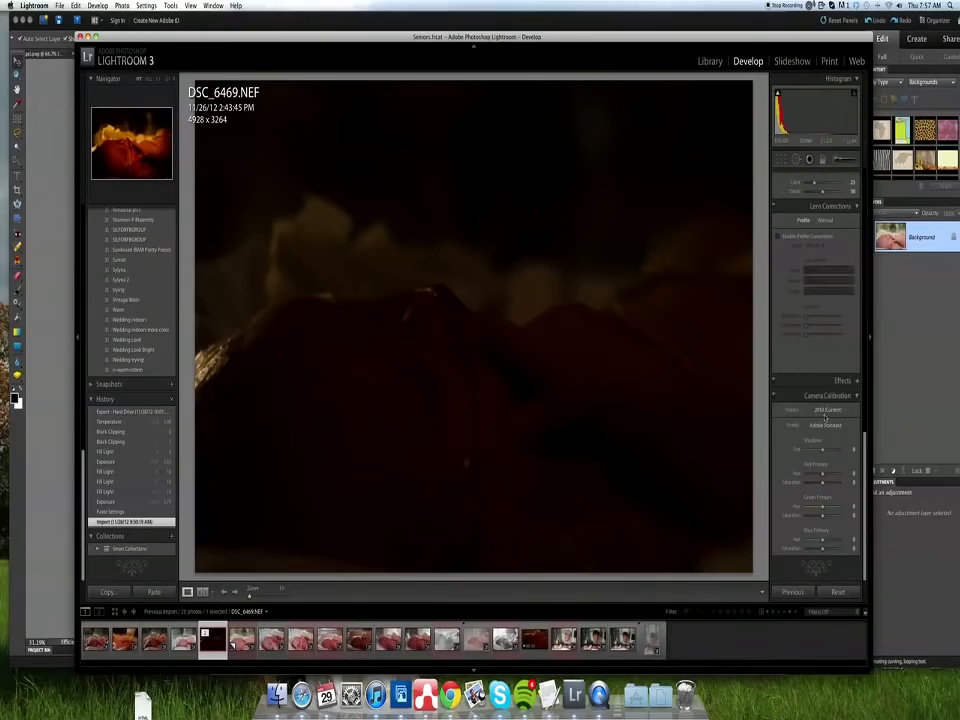
pyautogui.click(710, 62)
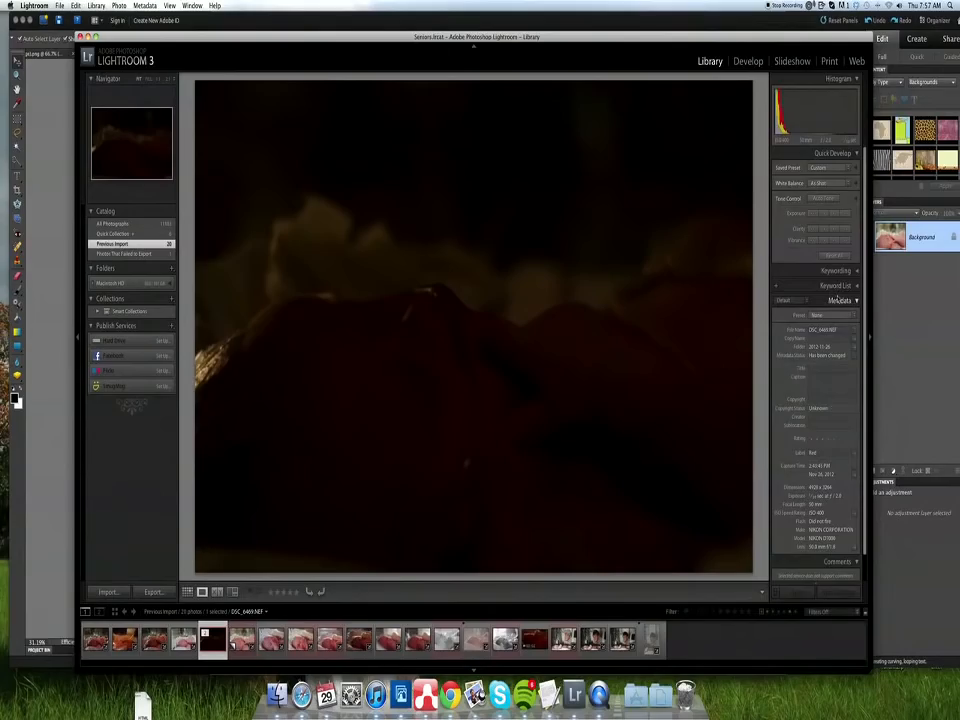
pyautogui.scroll(-1, 838, 299)
pyautogui.click(751, 63)
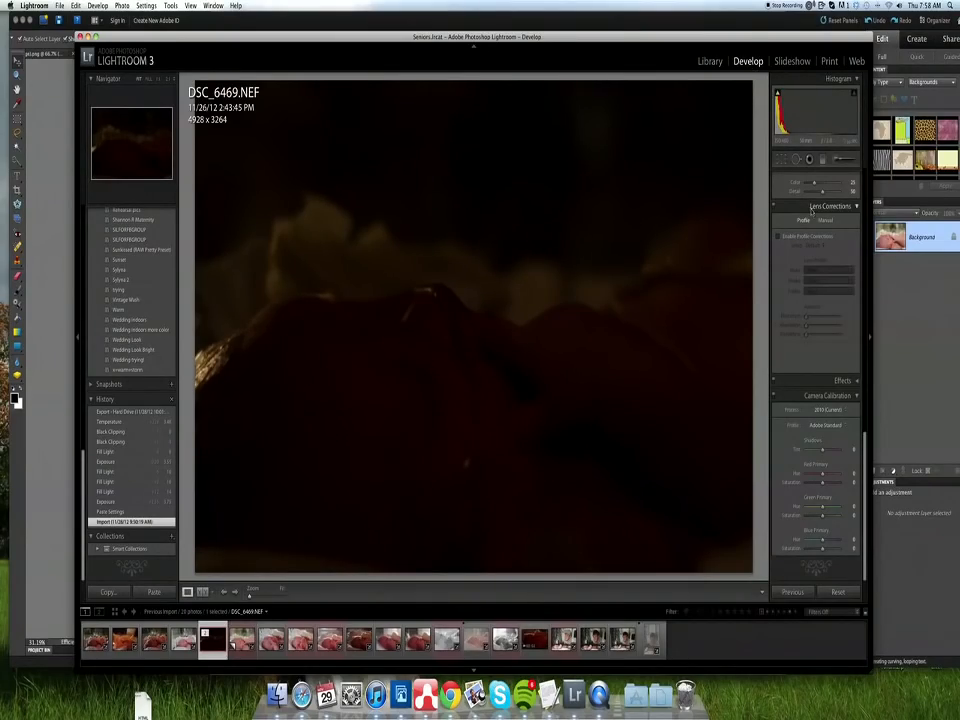
pyautogui.scroll(10, 811, 210)
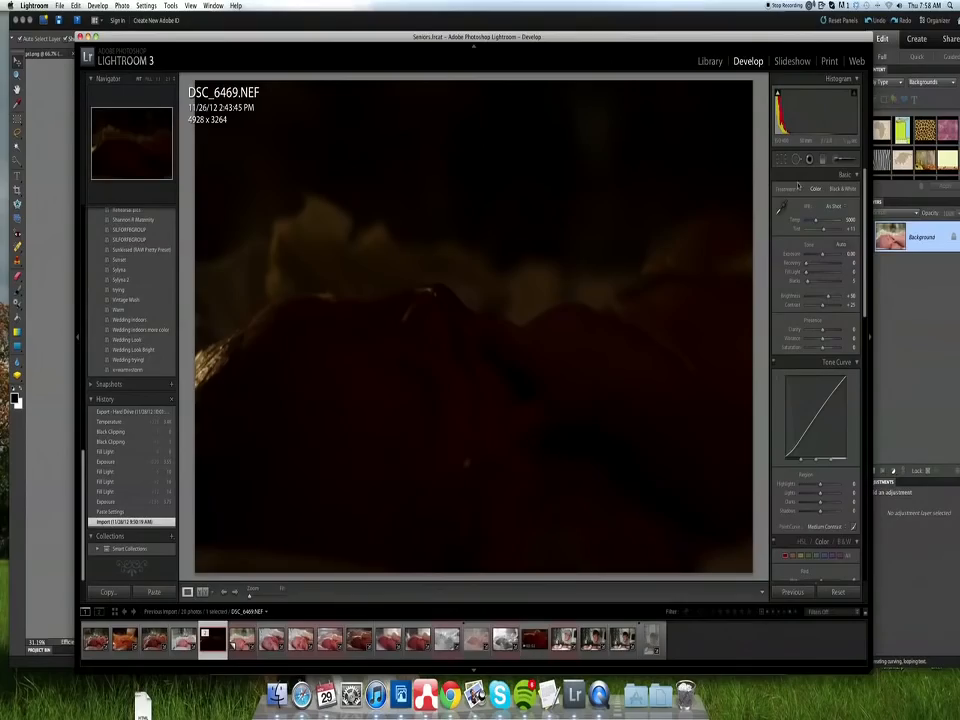
pyautogui.scroll(-3, 797, 182)
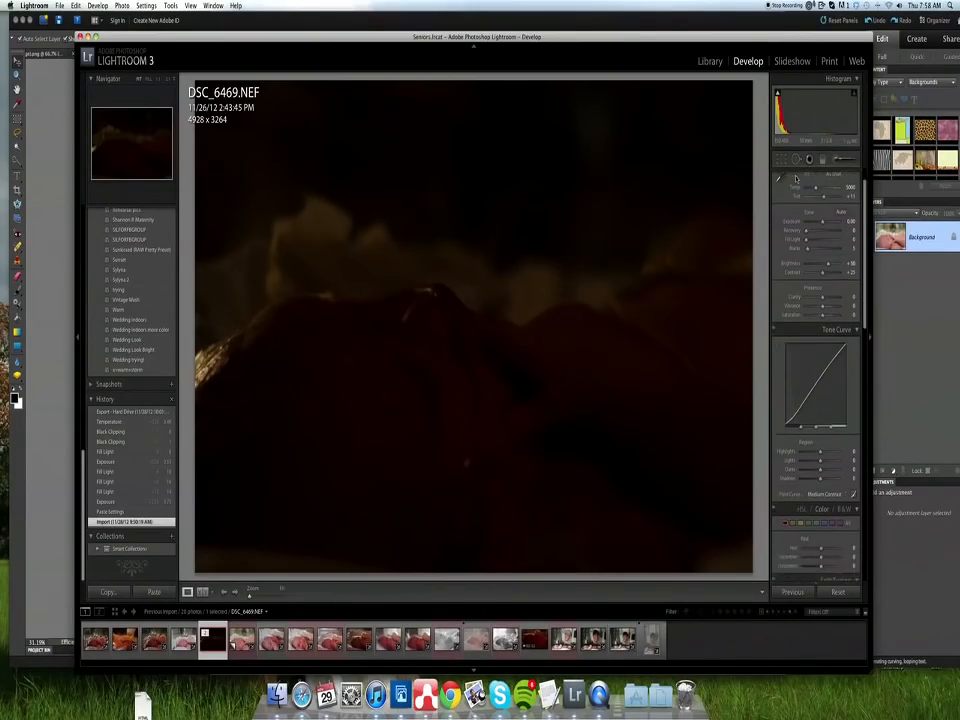
pyautogui.scroll(-10, 796, 178)
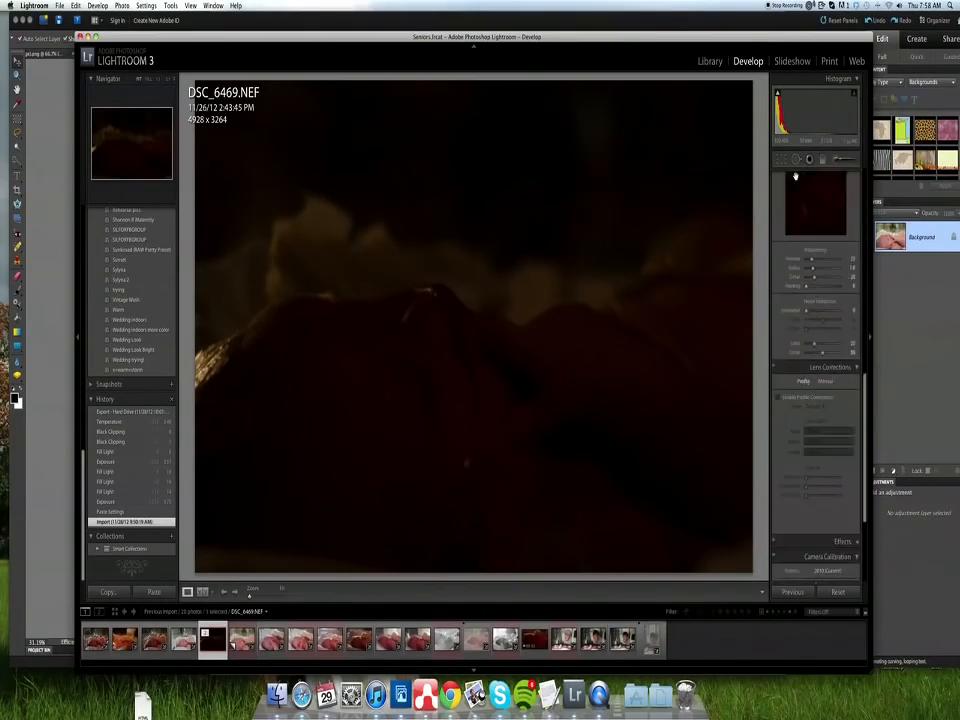
pyautogui.scroll(10, 796, 176)
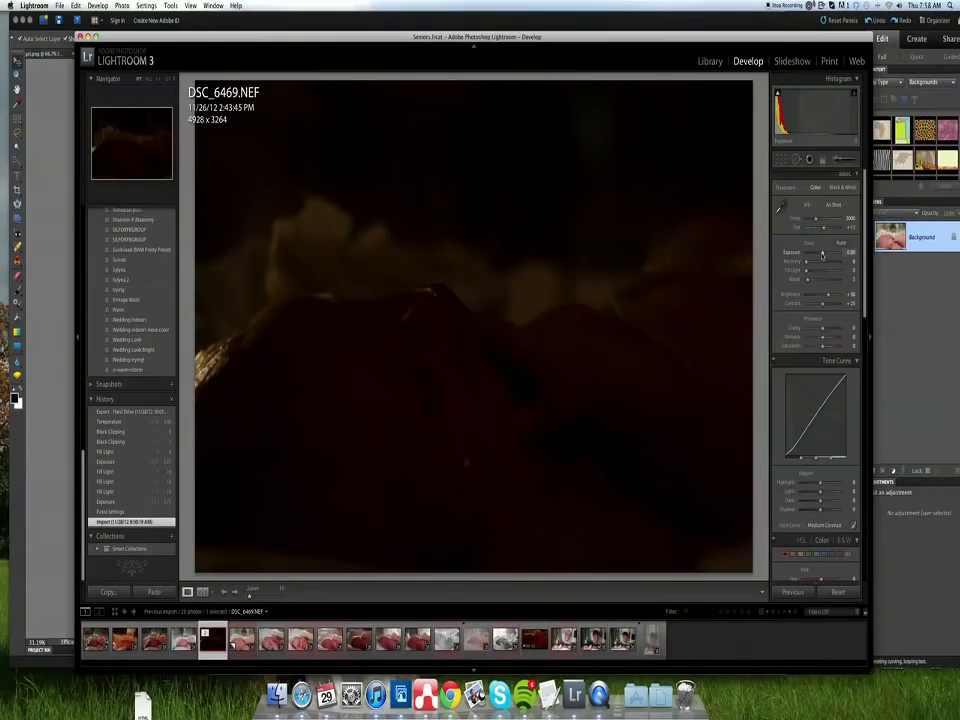
# - Try brightening the photo with Exposure 3.45, Blacks 0, Fill Light 2 and Brightness 51, and revert it to its import state
pyautogui.moveTo(823, 254); pyautogui.dragTo(845, 253)
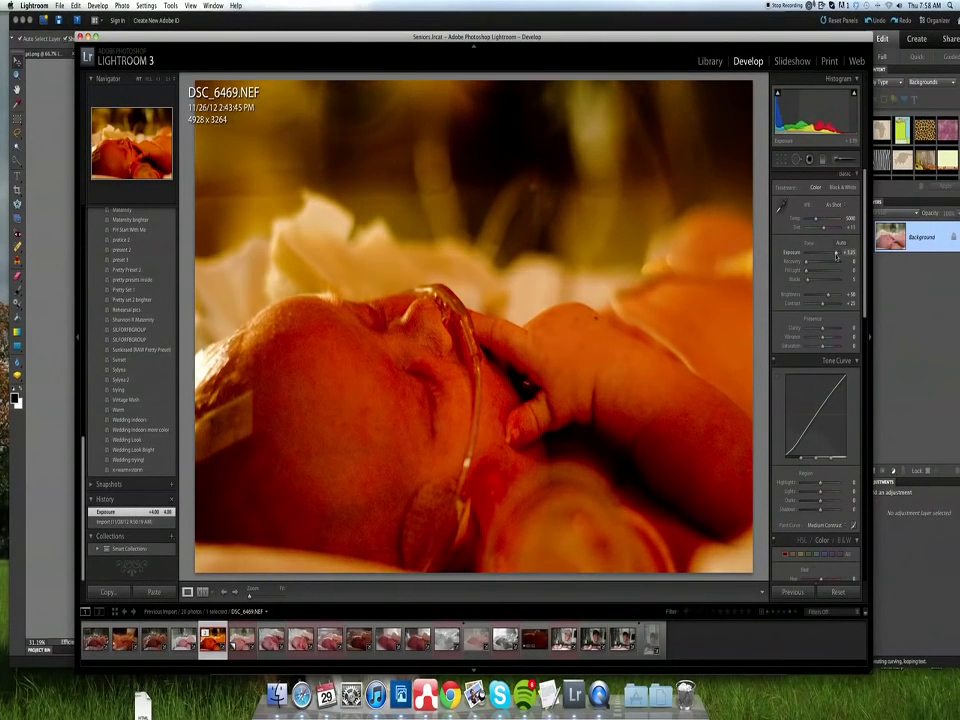
pyautogui.moveTo(839, 254)
pyautogui.mouseDown()
pyautogui.moveTo(821, 254)
pyautogui.moveTo(833, 254)
pyautogui.mouseUp()
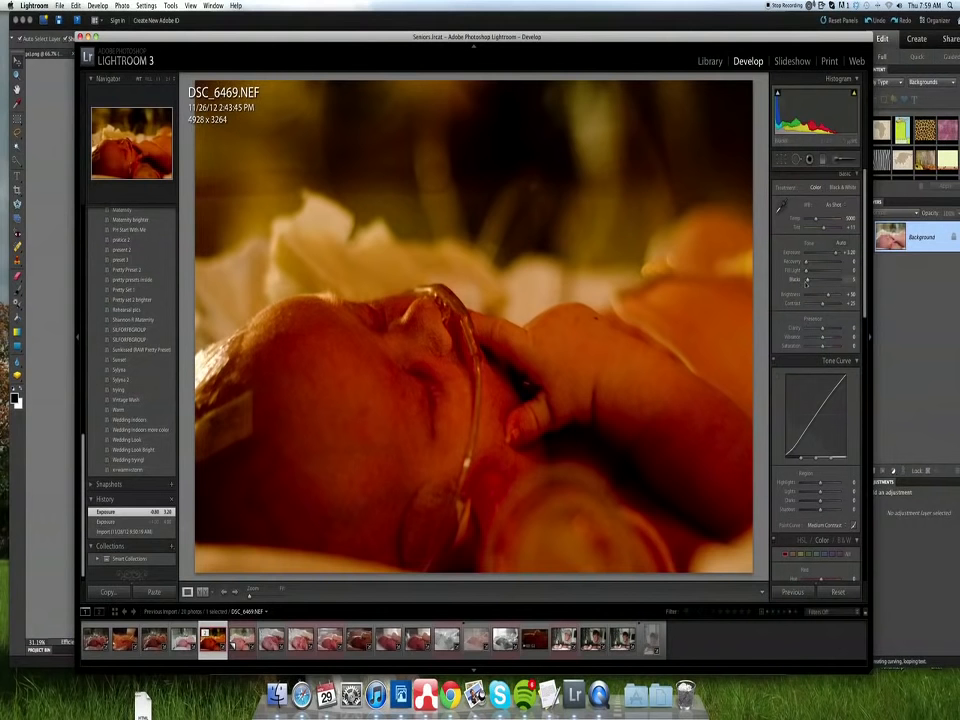
pyautogui.moveTo(808, 281); pyautogui.dragTo(802, 284)
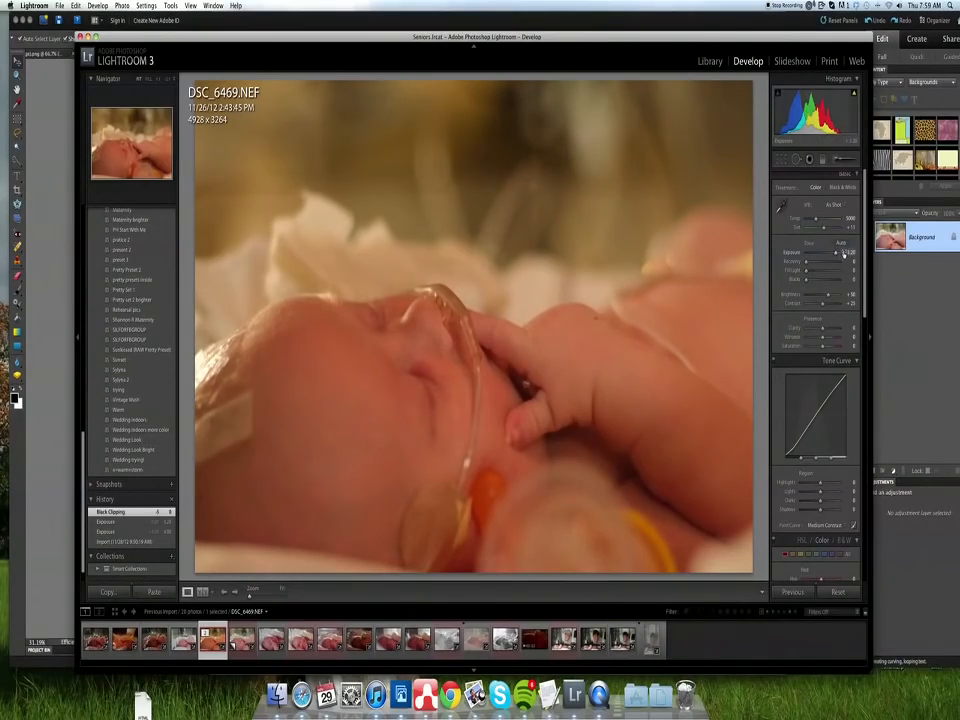
pyautogui.moveTo(835, 253); pyautogui.dragTo(839, 253)
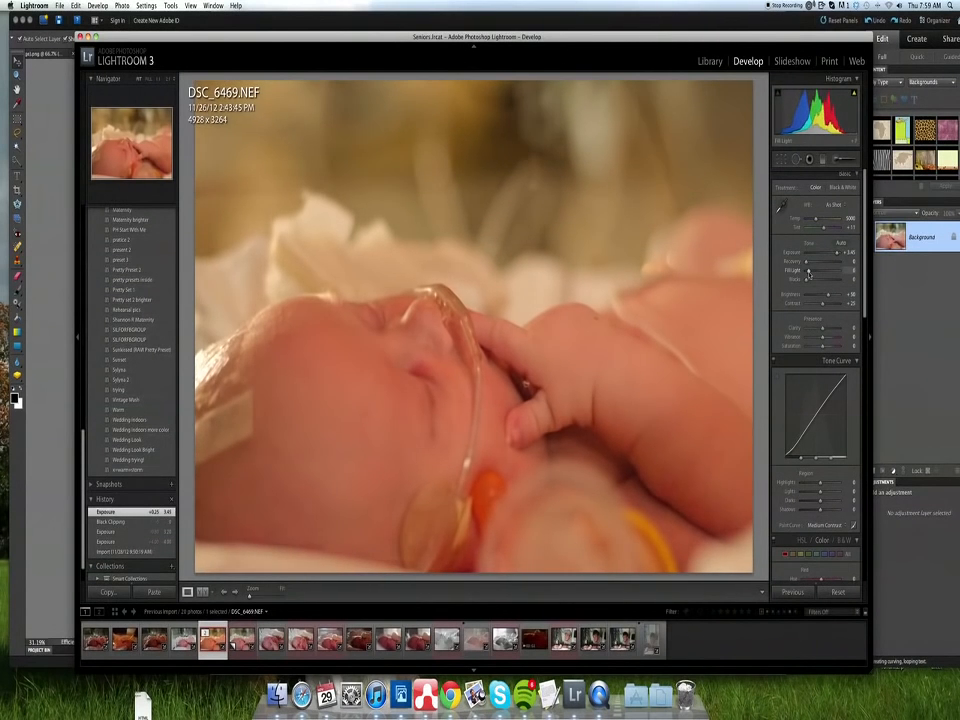
pyautogui.moveTo(808, 270); pyautogui.dragTo(828, 296)
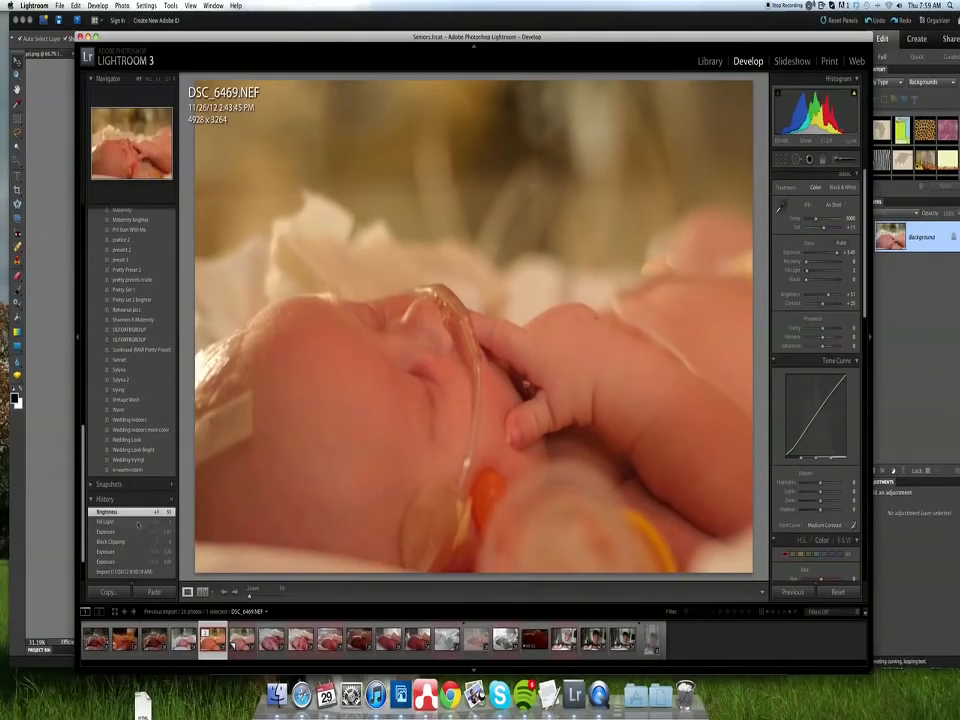
pyautogui.click(150, 572)
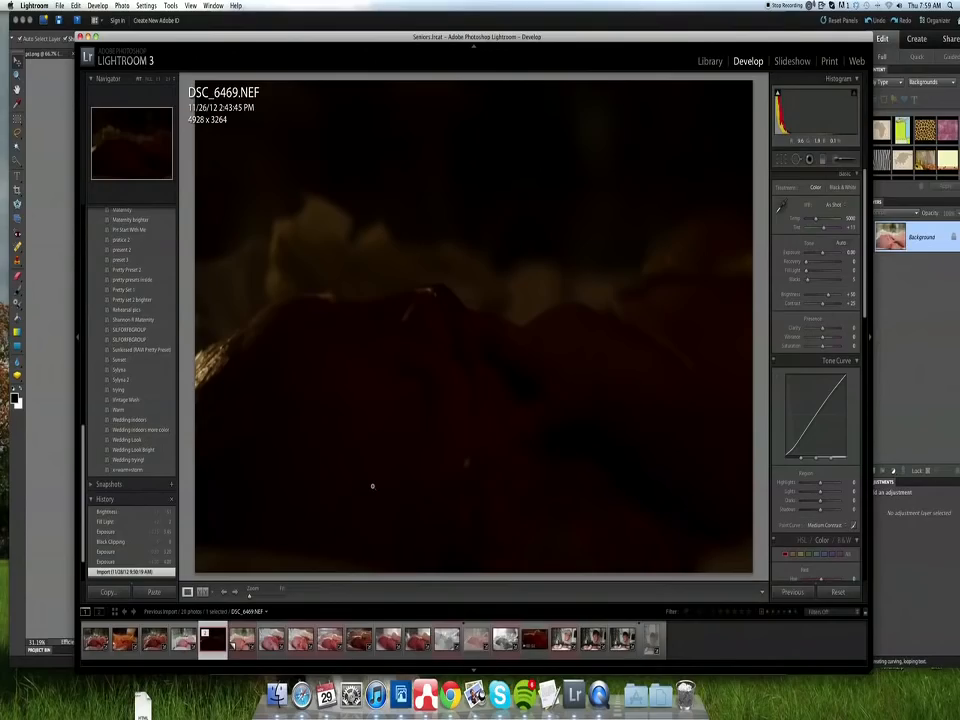
# - Switch to the edited virtual copy of DSC_6469.NEF and try out its Exposure and Contrast adjustments
pyautogui.press('super+apostrophe')
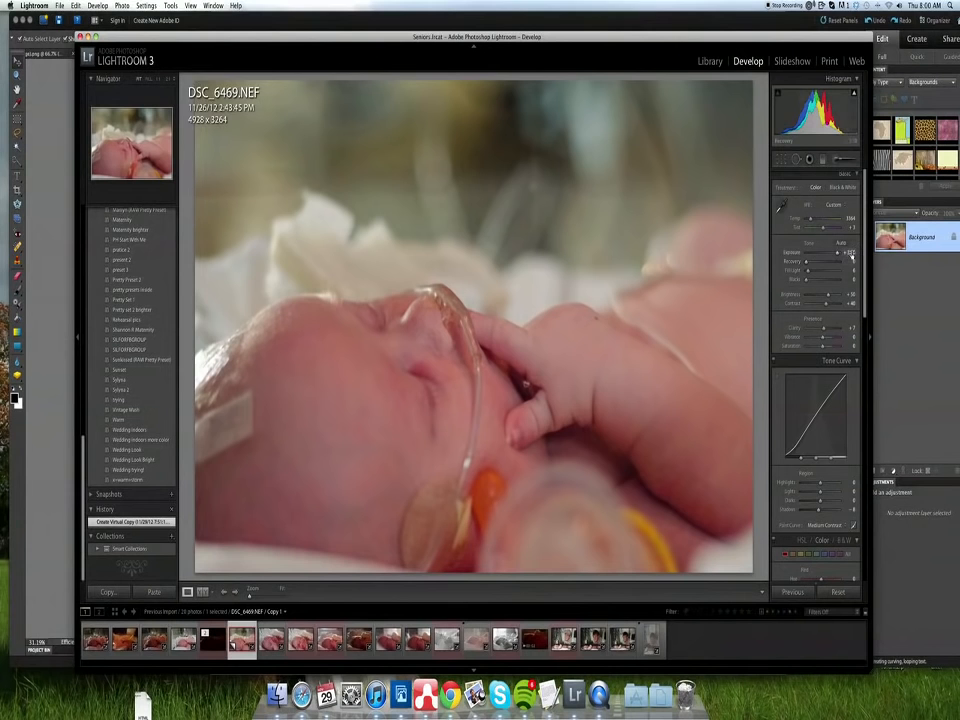
pyautogui.moveTo(837, 253); pyautogui.dragTo(838, 256)
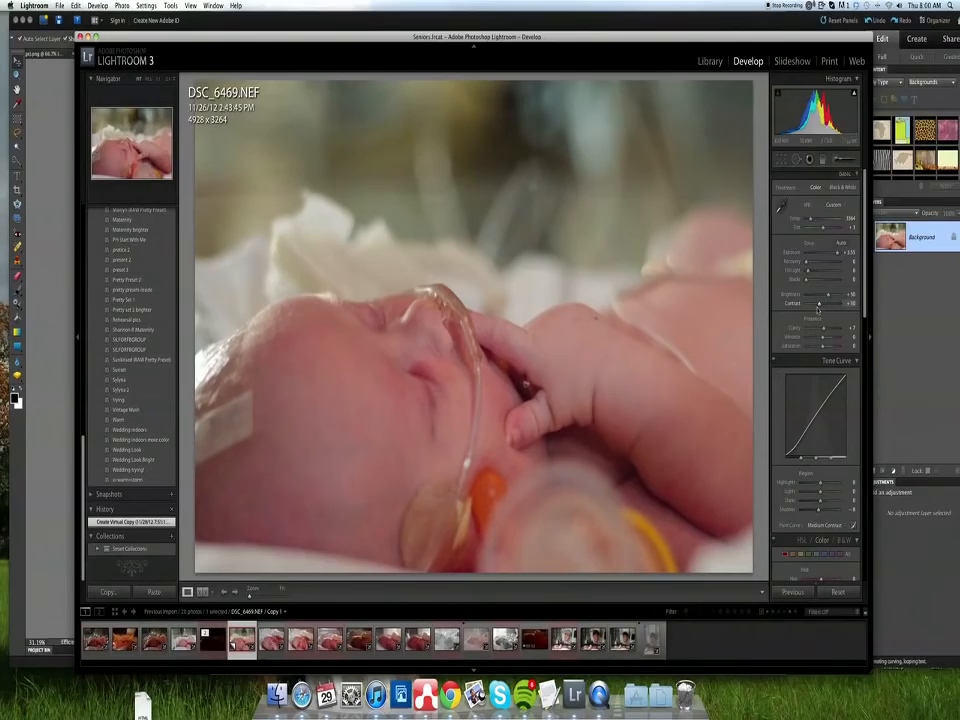
pyautogui.moveTo(825, 304)
pyautogui.mouseDown()
pyautogui.moveTo(815, 305)
pyautogui.moveTo(825, 311)
pyautogui.mouseUp()
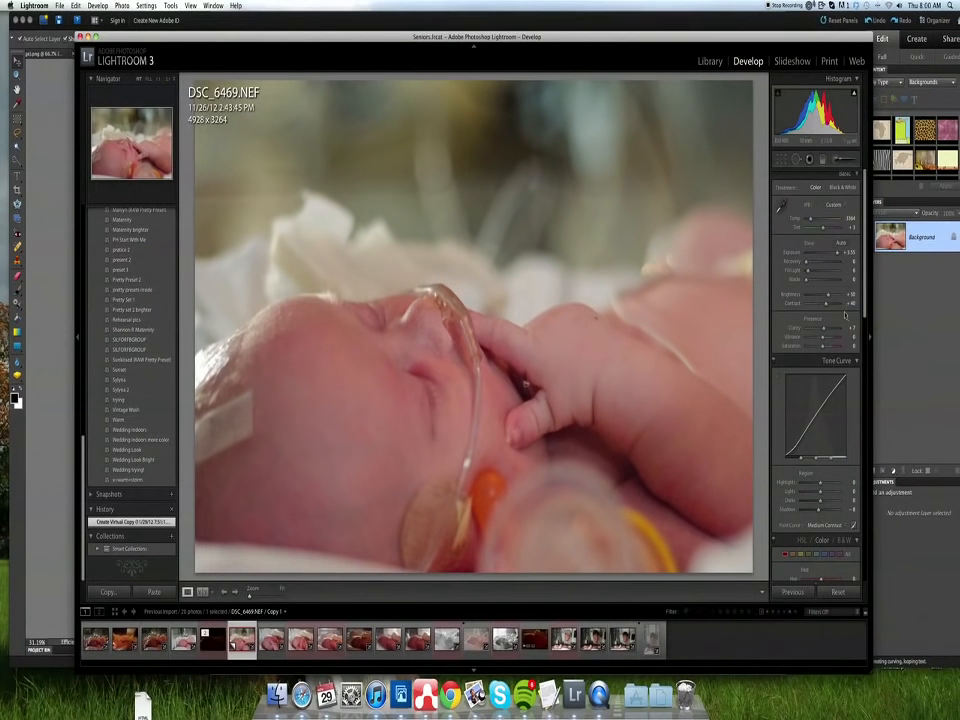
# - Inspect the skin on the baby's arm at 1:1 magnification and try out the Recovery adjustment
pyautogui.click(573, 327)
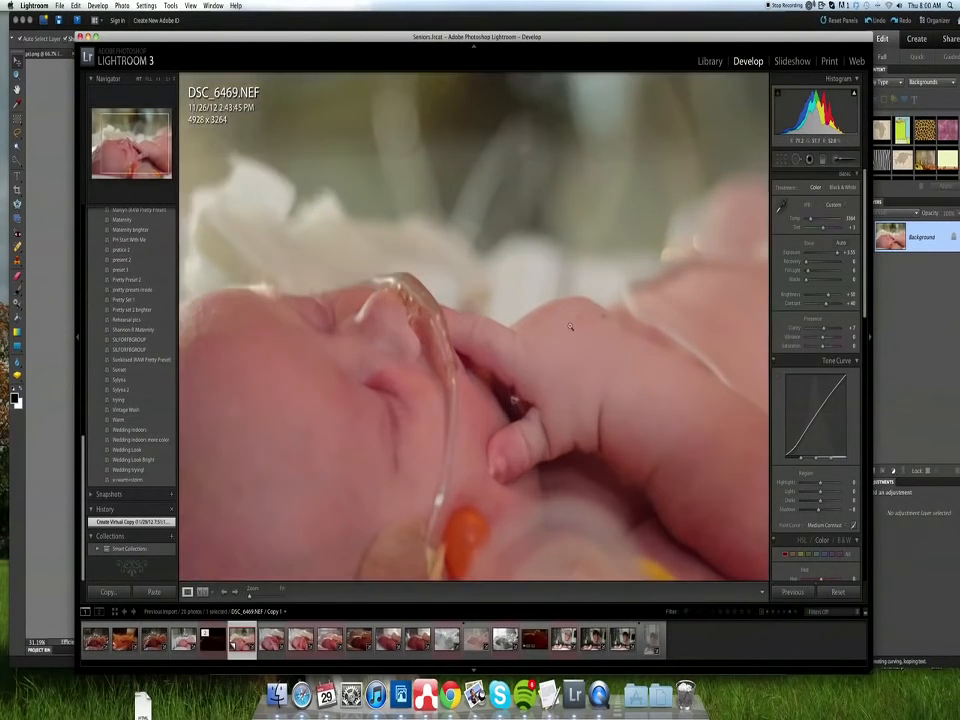
pyautogui.click(576, 326)
pyautogui.click(576, 326)
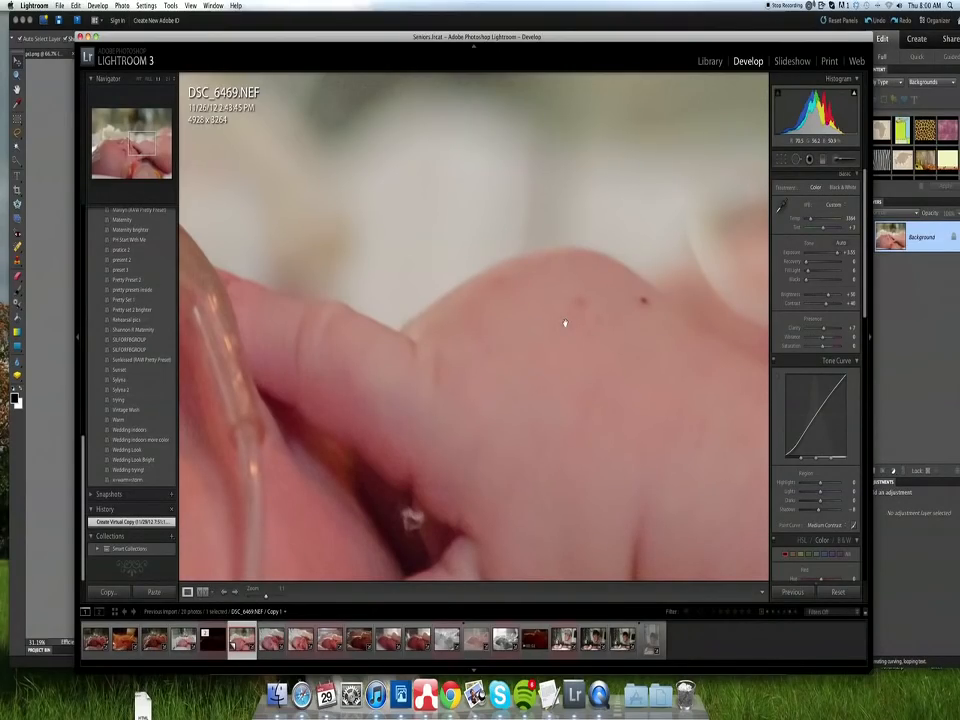
pyautogui.click(565, 323)
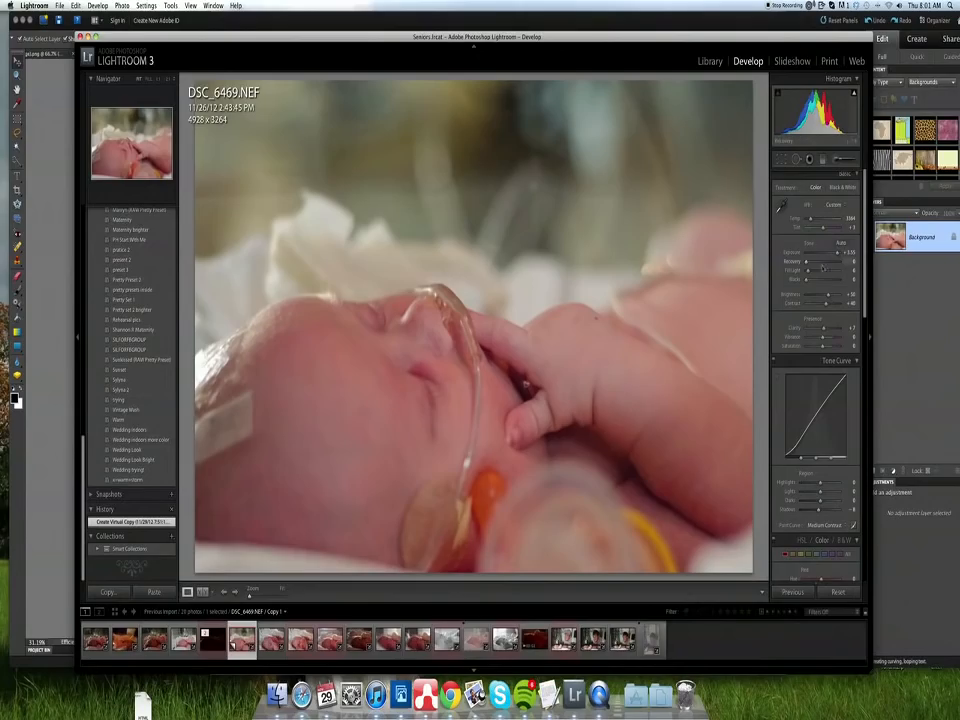
pyautogui.click(825, 262)
pyautogui.moveTo(826, 265); pyautogui.dragTo(805, 264)
# - Start exporting the virtual copy to the hard drive and limit the JPEG's file size to 1000 K
pyautogui.rightClick(408, 346)
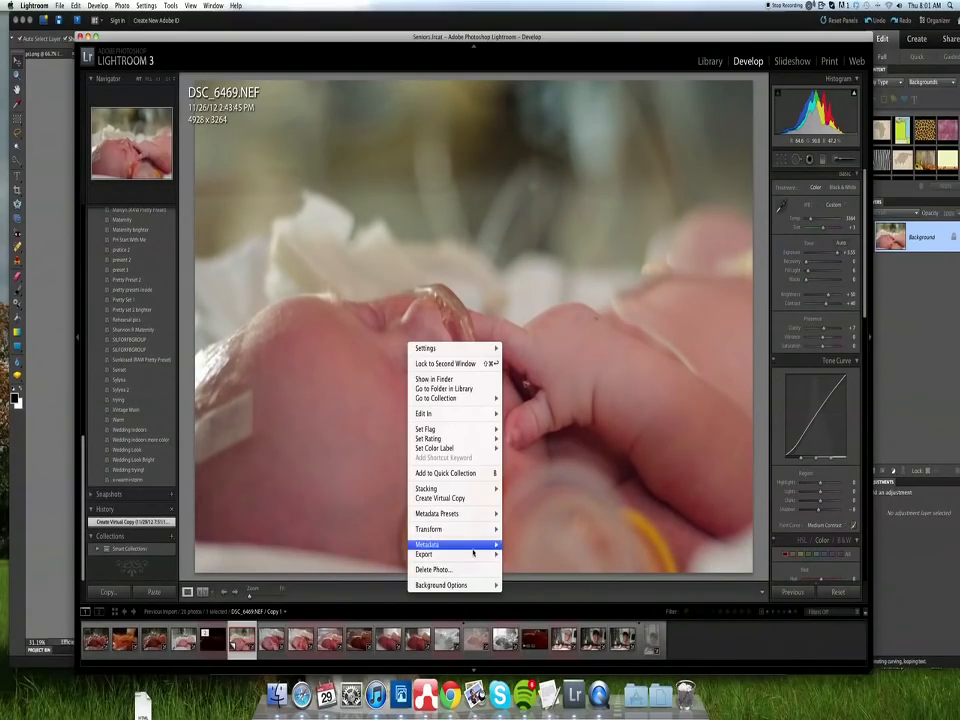
pyautogui.moveTo(440, 554)
pyautogui.click(516, 554)
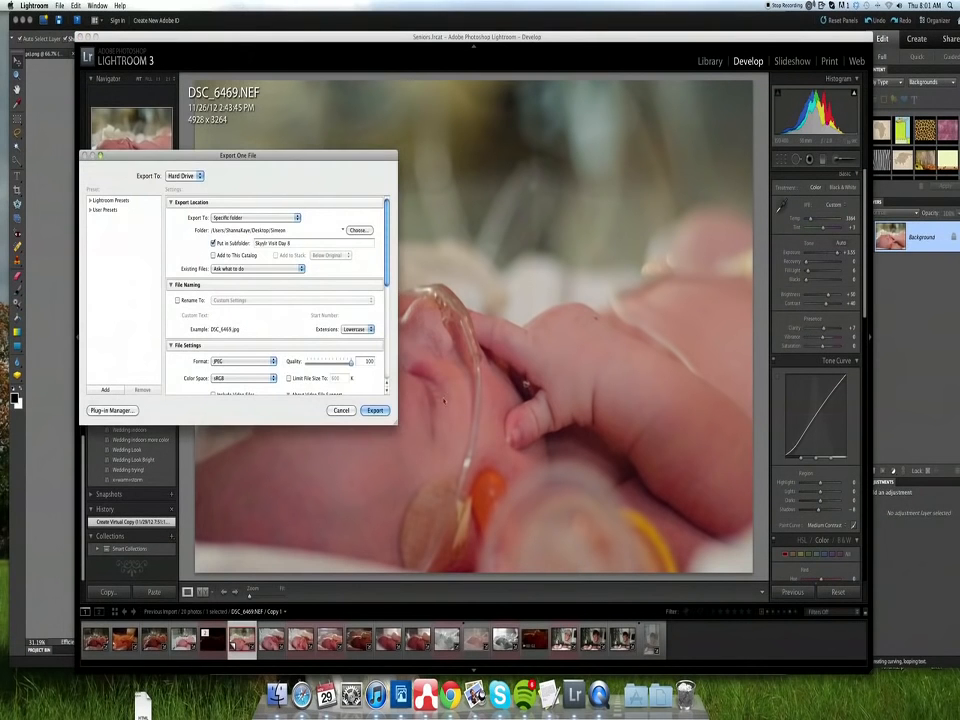
pyautogui.moveTo(298, 156); pyautogui.dragTo(559, 136)
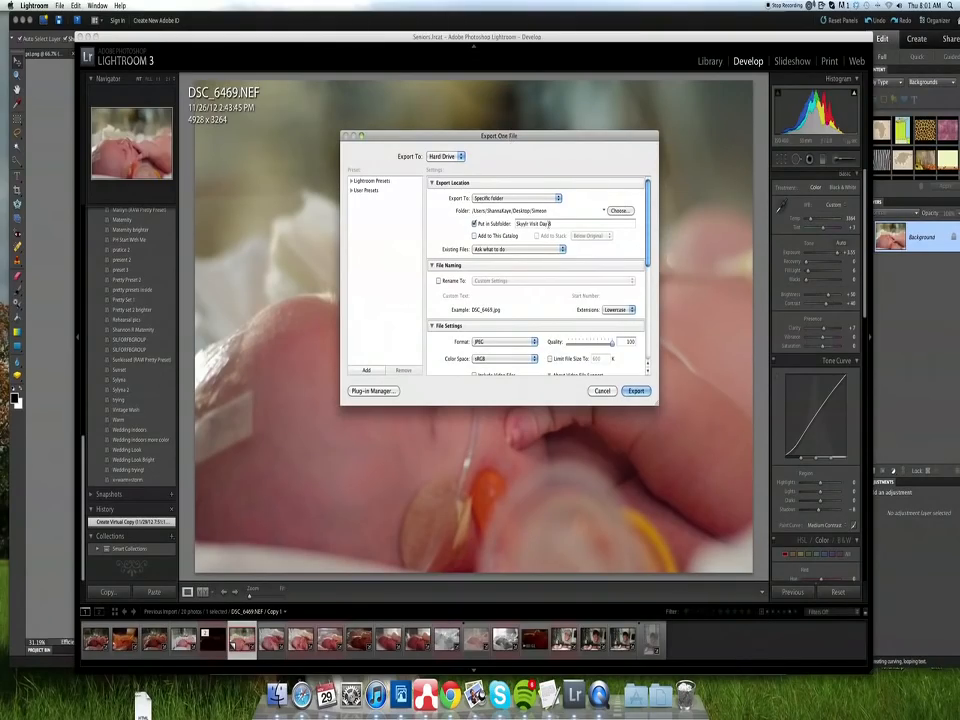
pyautogui.tripleClick(549, 224)
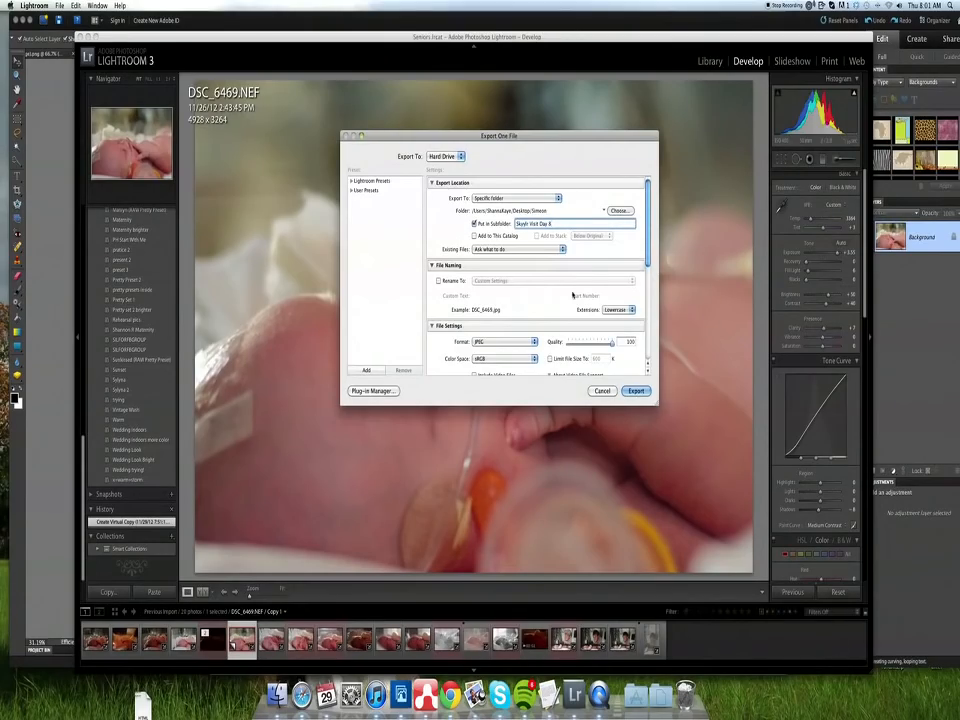
pyautogui.scroll(-3, 572, 295)
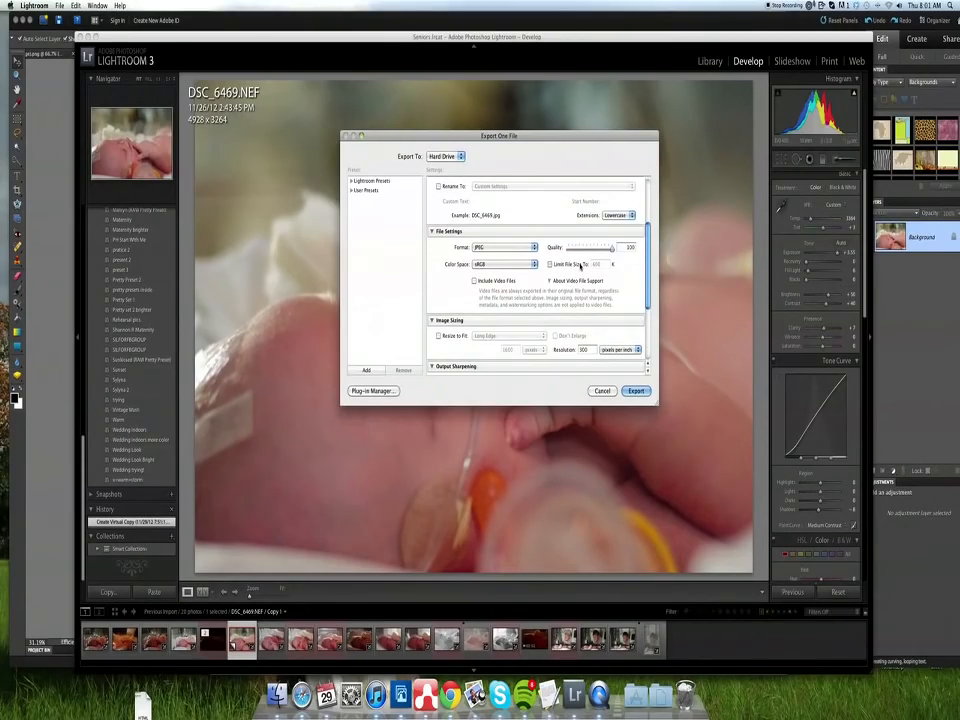
pyautogui.click(554, 265)
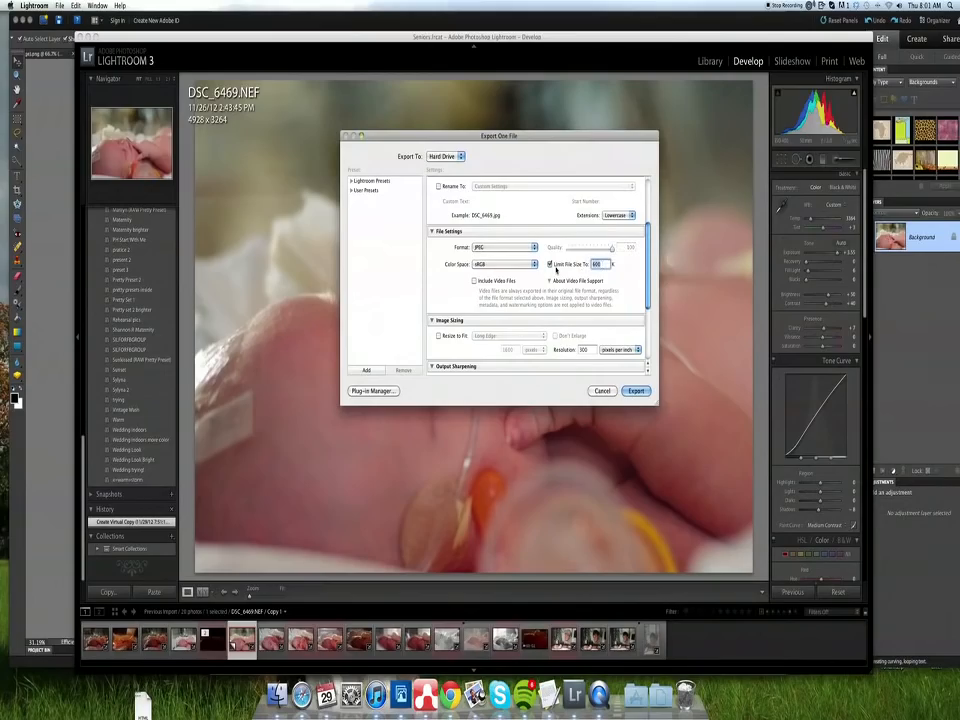
pyautogui.write('1000')
# - Review the remaining export settings and export the photo, using a unique name to avoid overwriting the existing file
pyautogui.scroll(-2, 557, 269)
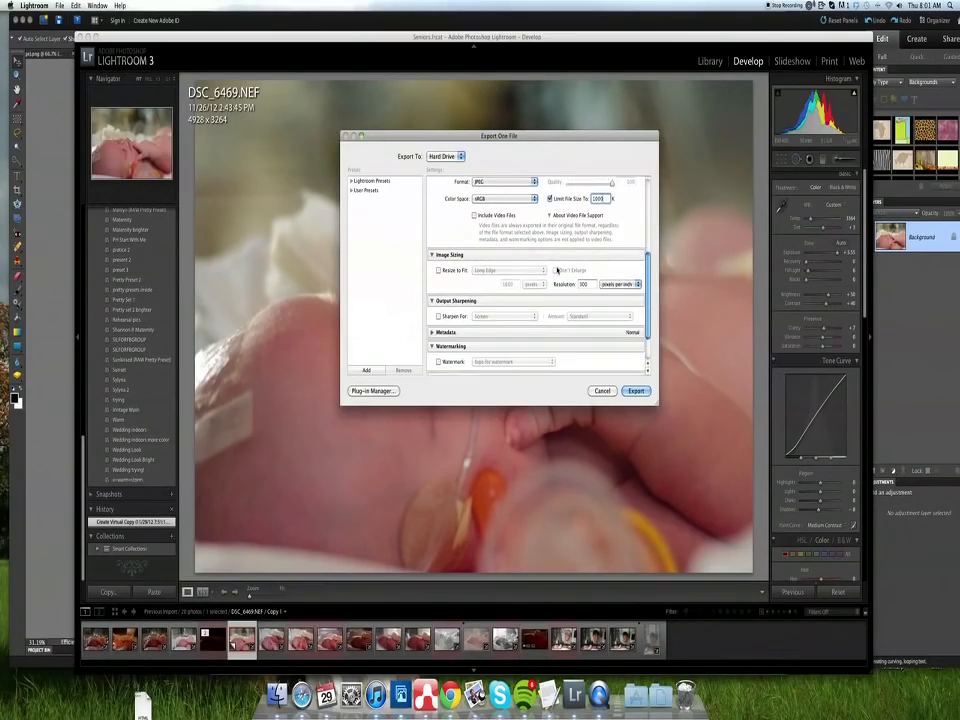
pyautogui.scroll(-2, 557, 269)
pyautogui.scroll(4, 557, 269)
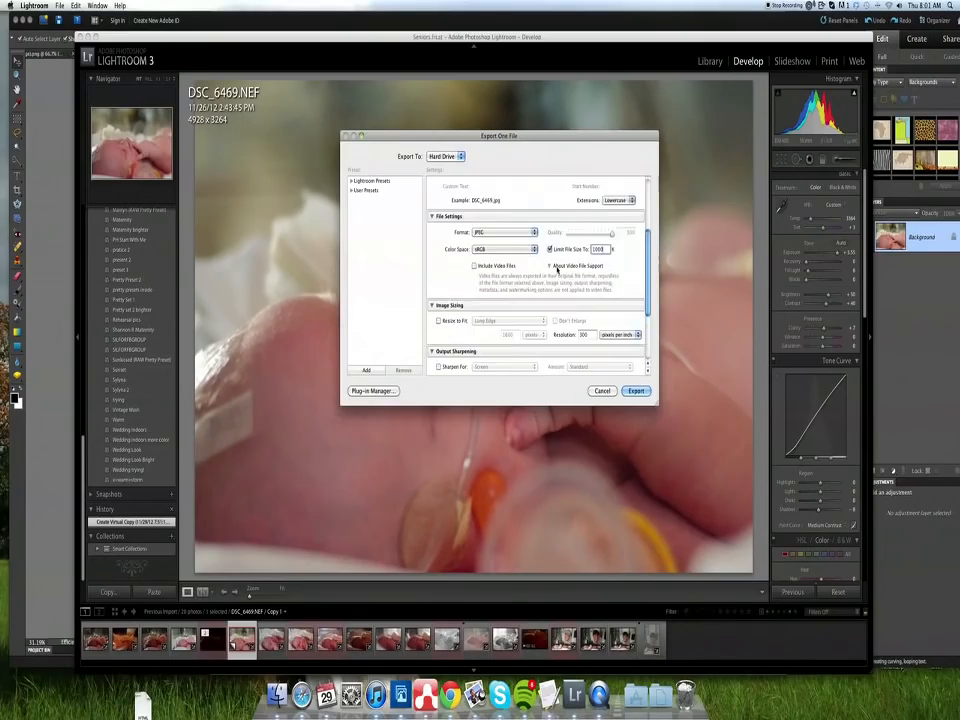
pyautogui.scroll(3, 557, 269)
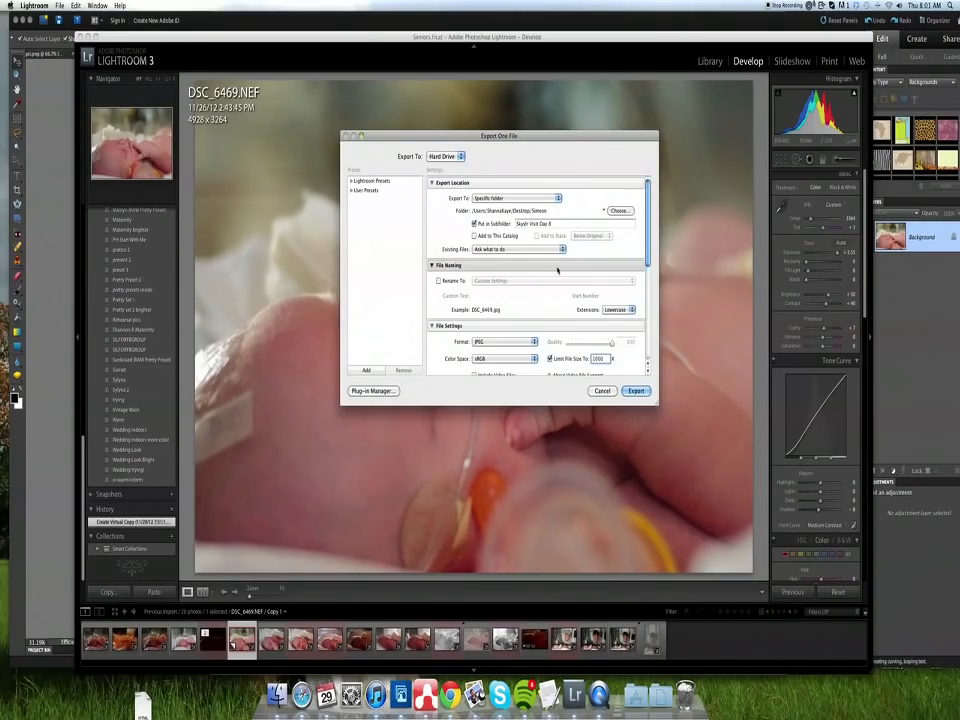
pyautogui.press('Return')
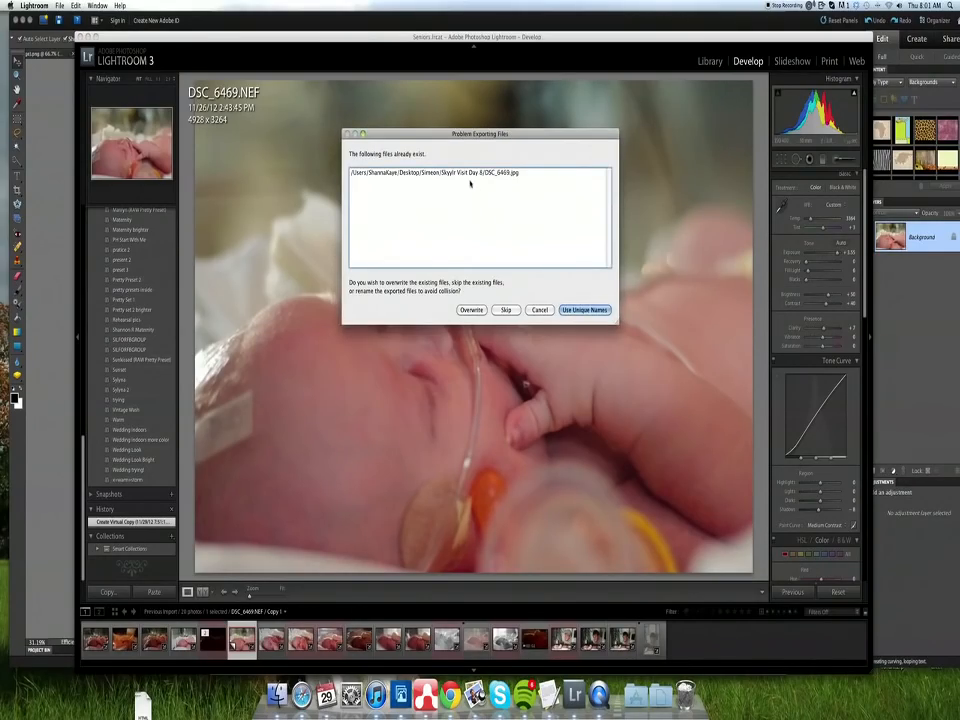
pyautogui.click(584, 310)
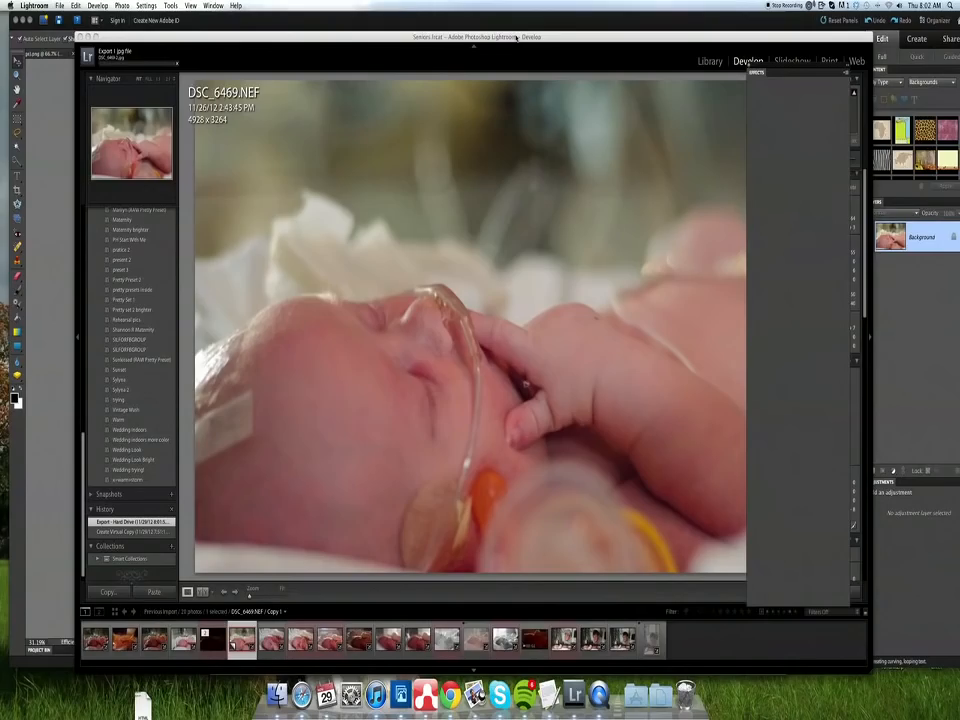
# - Switch to Photoshop Elements, open the exported DSC_6469-2.jpg and bring DSC_6469.jpg to the front to compare the two
pyautogui.moveTo(516, 37); pyautogui.dragTo(512, 50)
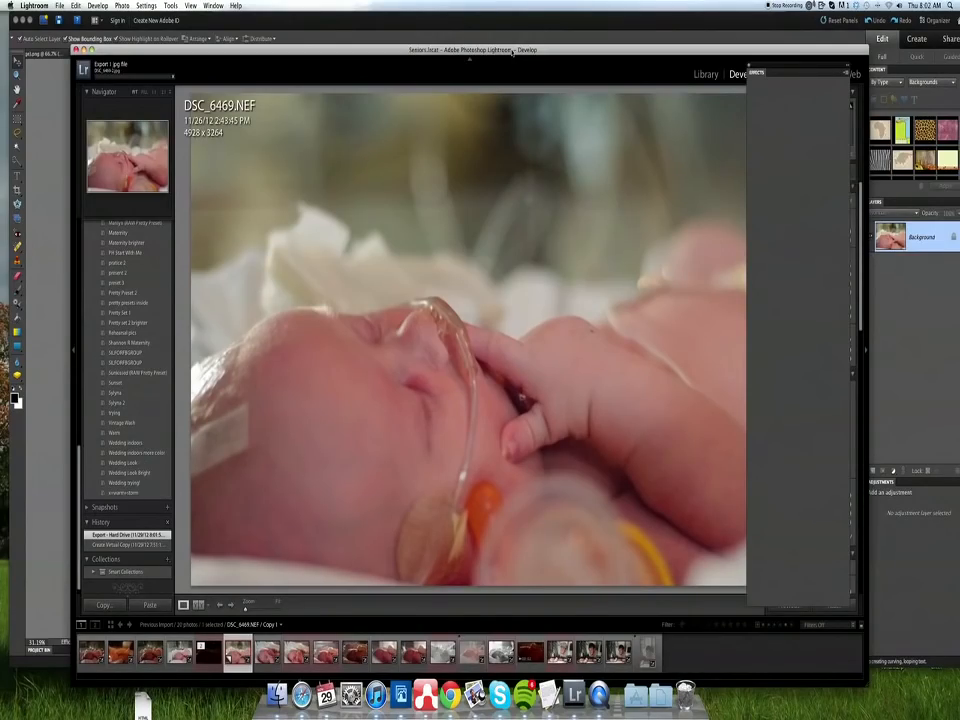
pyautogui.moveTo(513, 51); pyautogui.dragTo(511, 52)
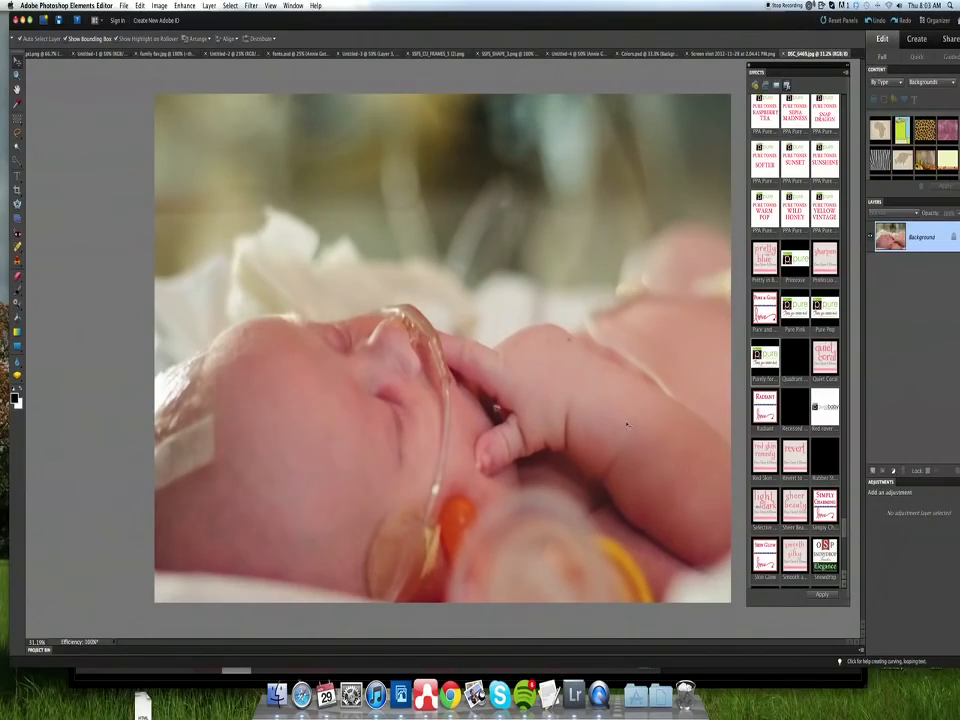
pyautogui.press('super+o')
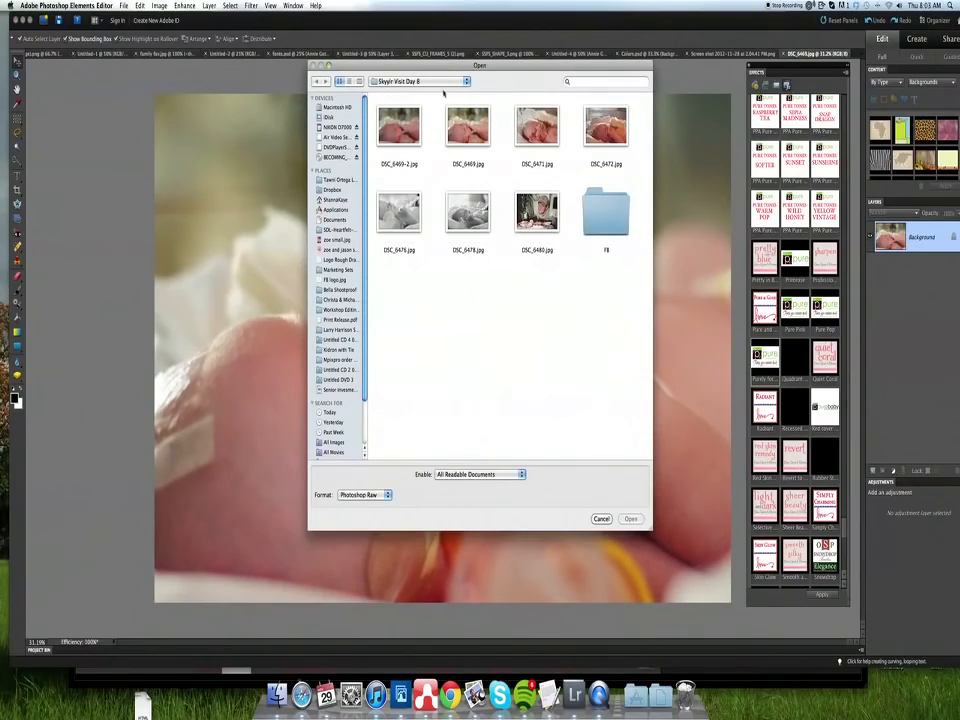
pyautogui.doubleClick(404, 128)
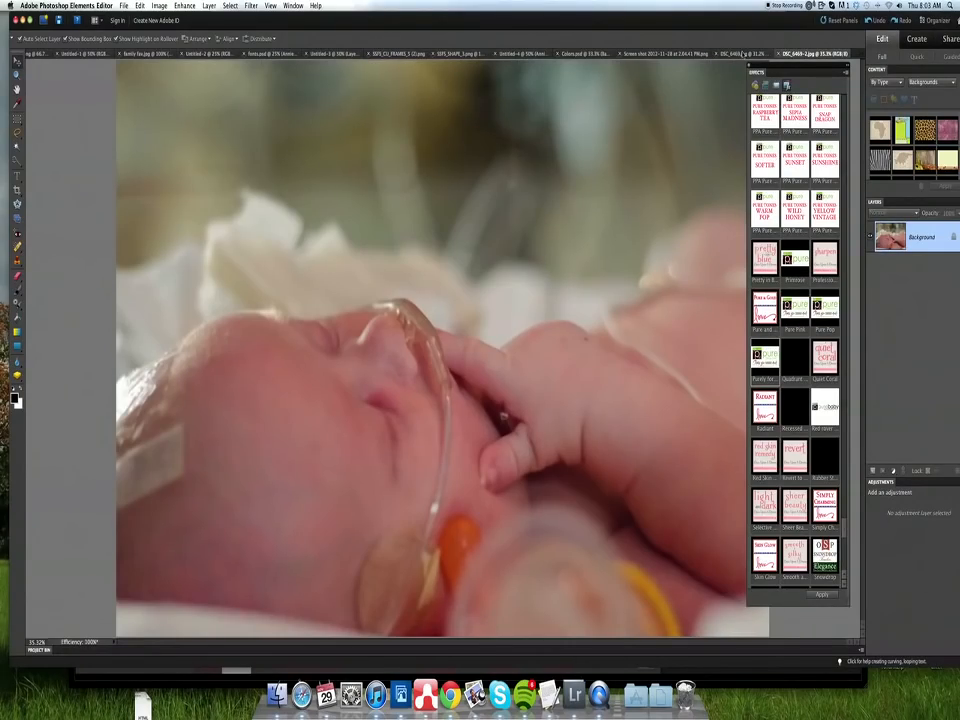
pyautogui.click(742, 54)
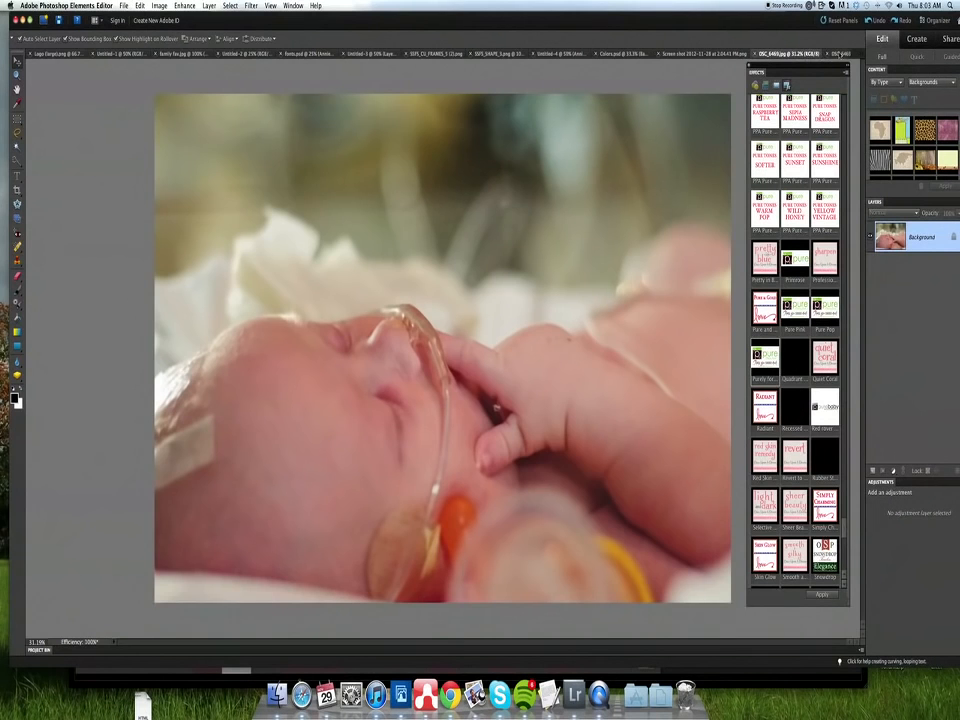
# - Bring DSC_6469-2.jpg to the front and apply the Belle Air action to it, continuing past the action's message
pyautogui.click(840, 53)
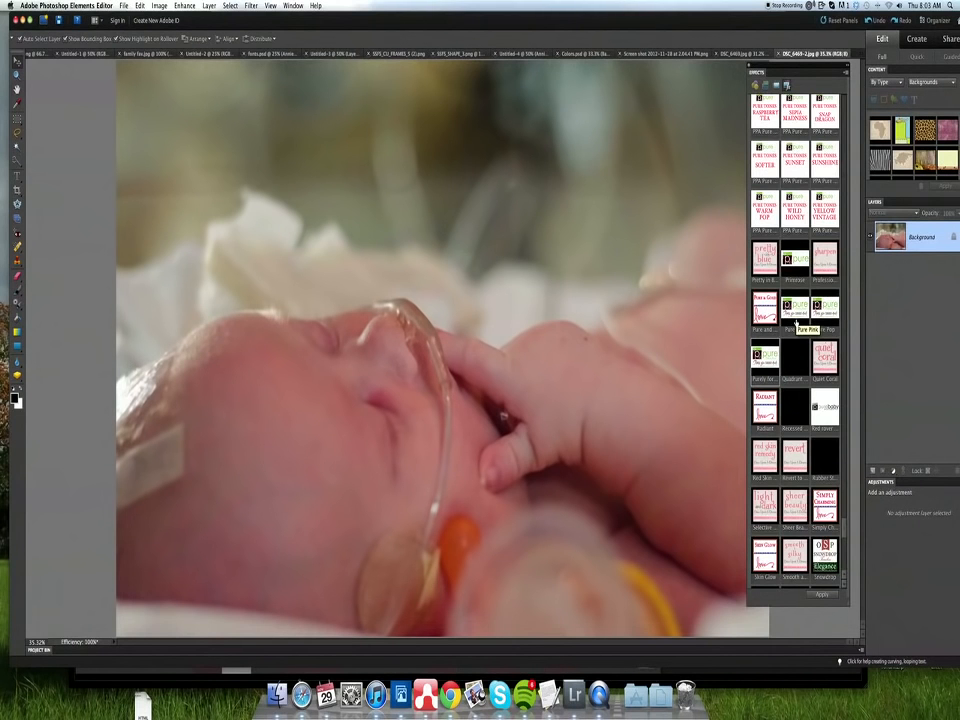
pyautogui.scroll(10, 796, 319)
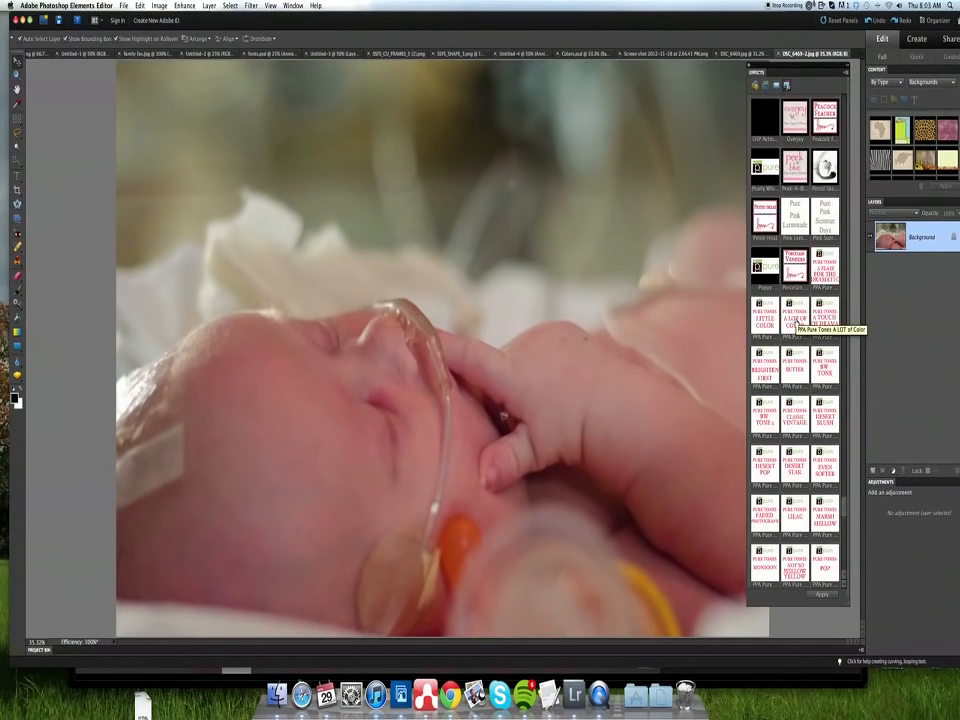
pyautogui.scroll(4, 797, 321)
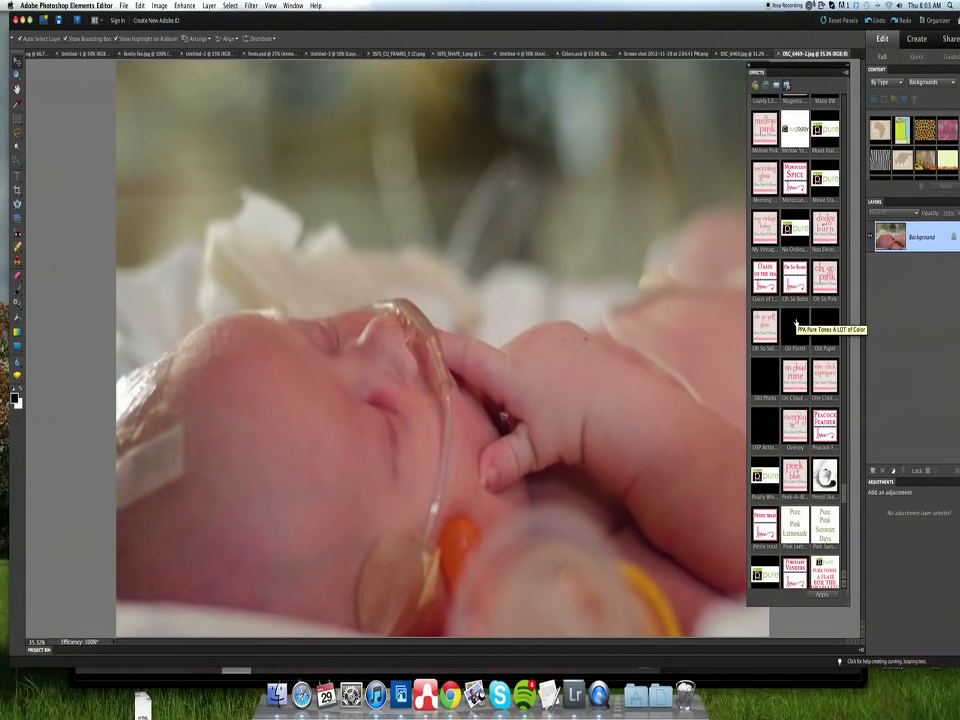
pyautogui.scroll(5, 797, 321)
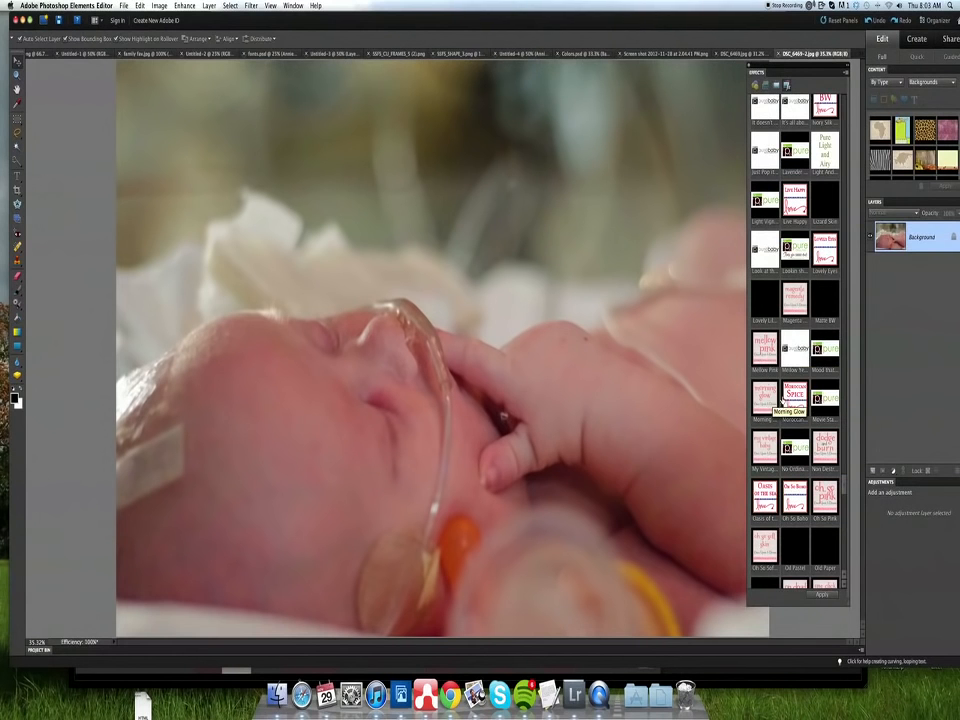
pyautogui.scroll(7, 795, 385)
pyautogui.scroll(10, 783, 387)
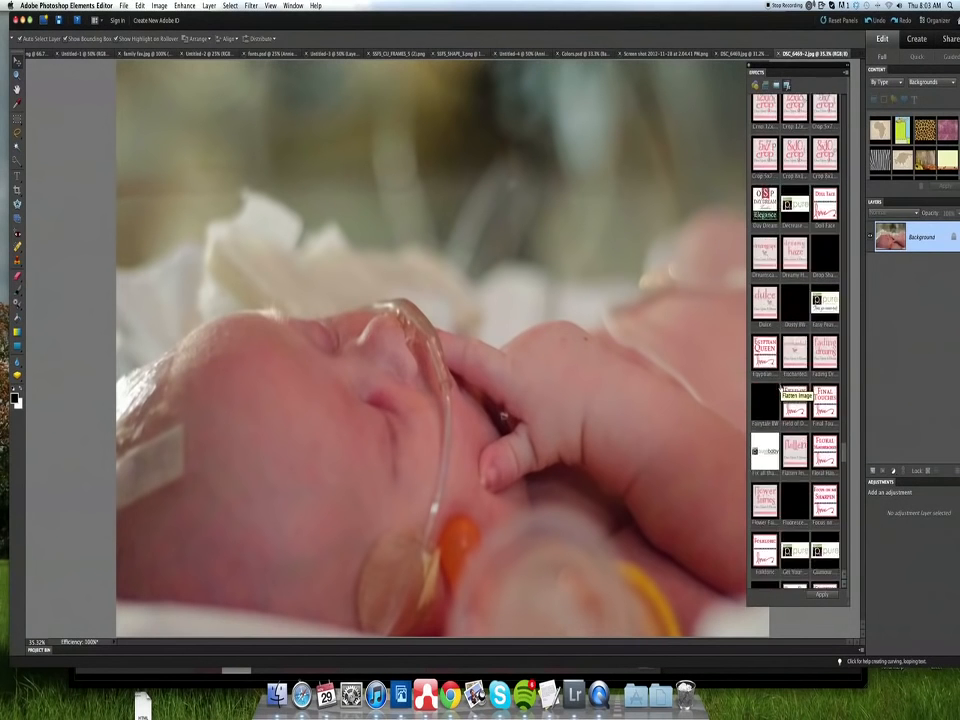
pyautogui.scroll(5, 781, 388)
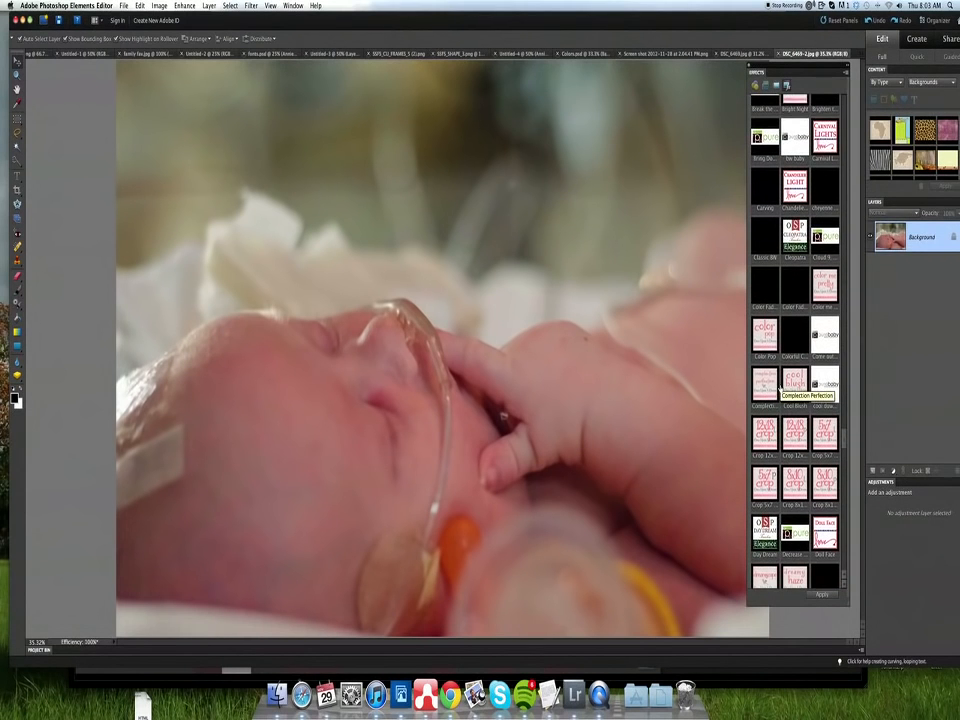
pyautogui.scroll(4, 781, 386)
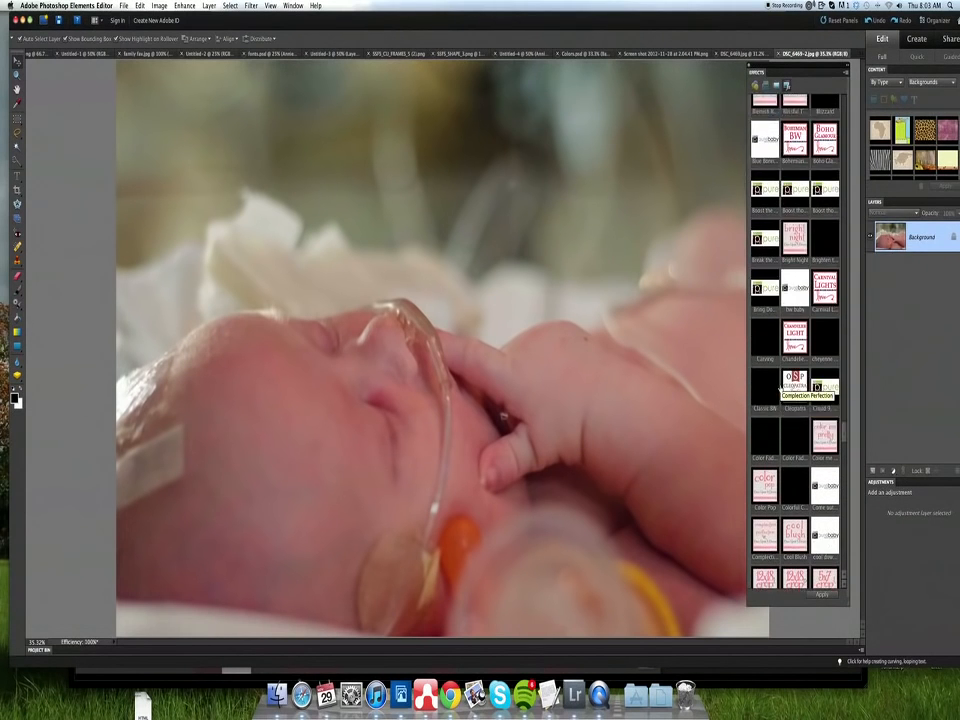
pyautogui.scroll(5, 781, 388)
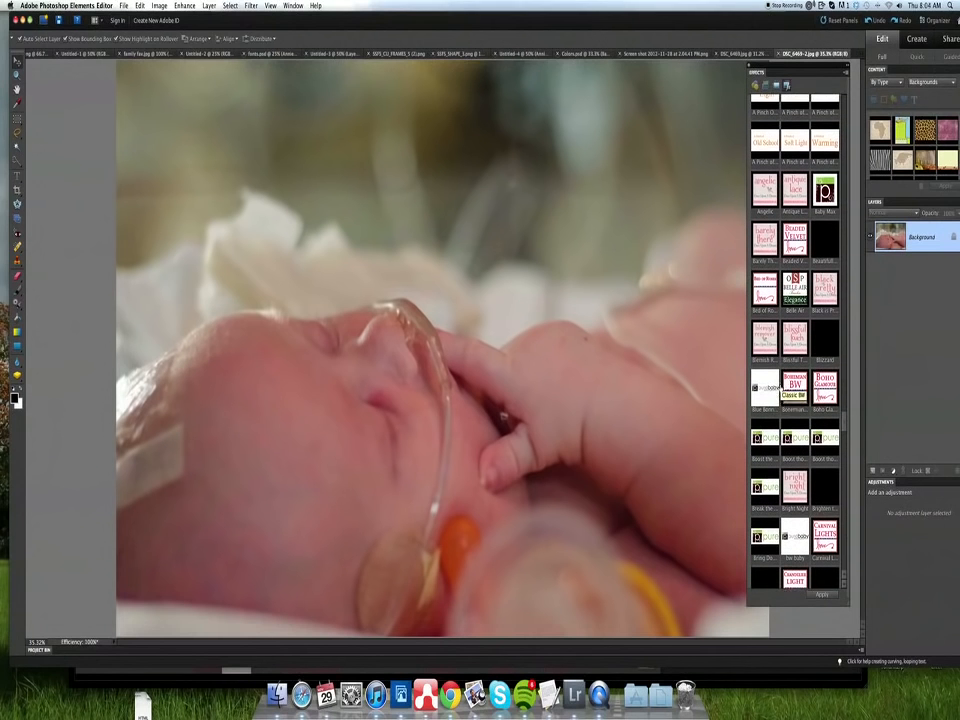
pyautogui.moveTo(805, 72); pyautogui.dragTo(822, 70)
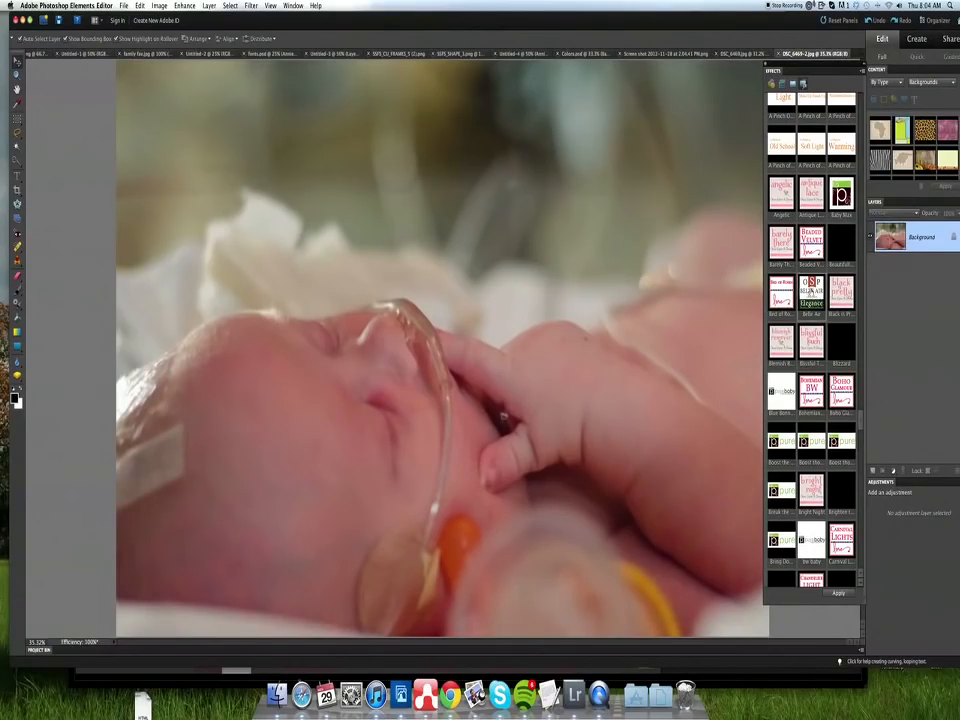
pyautogui.doubleClick(812, 292)
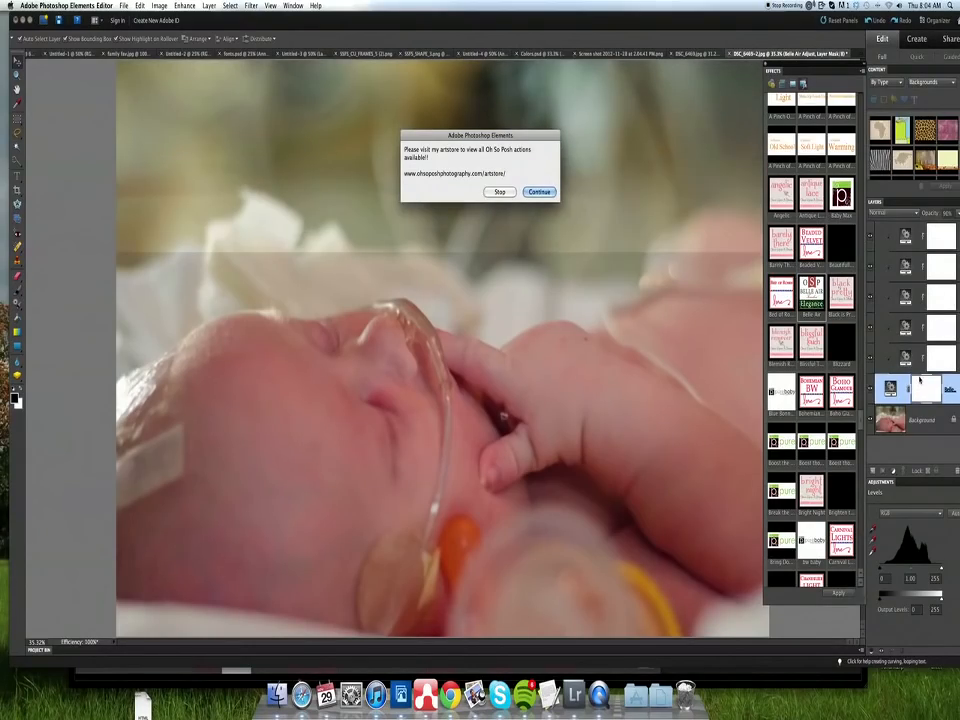
pyautogui.press('Return')
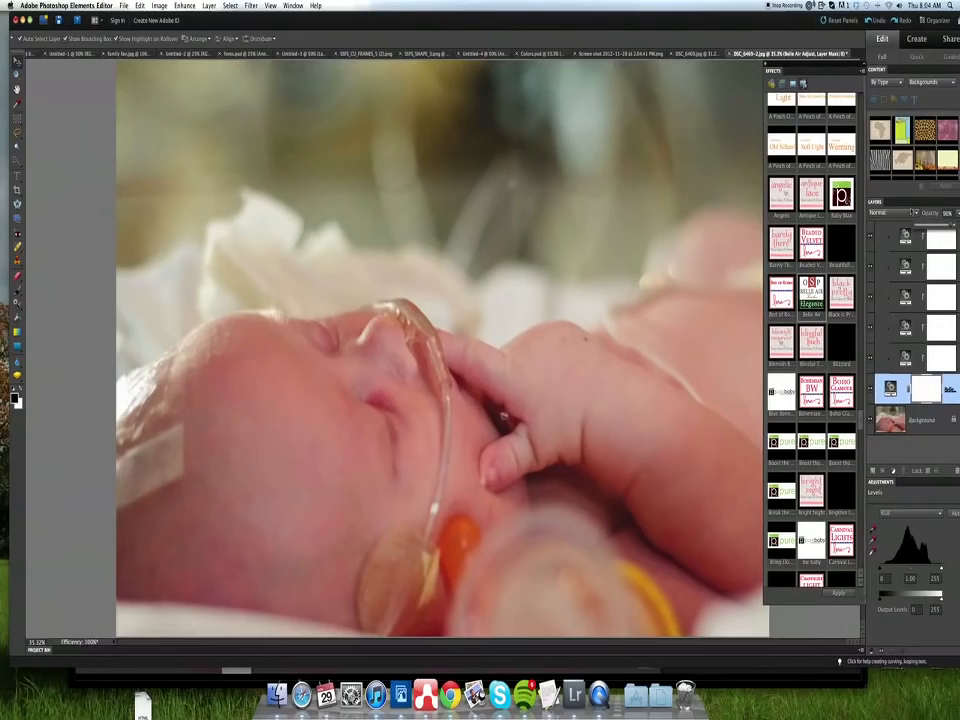
# - Lower the Belle Air Adjust layer's opacity to 70% and flatten the image
pyautogui.moveTo(951, 228); pyautogui.dragTo(942, 234)
pyautogui.press('super+minus')
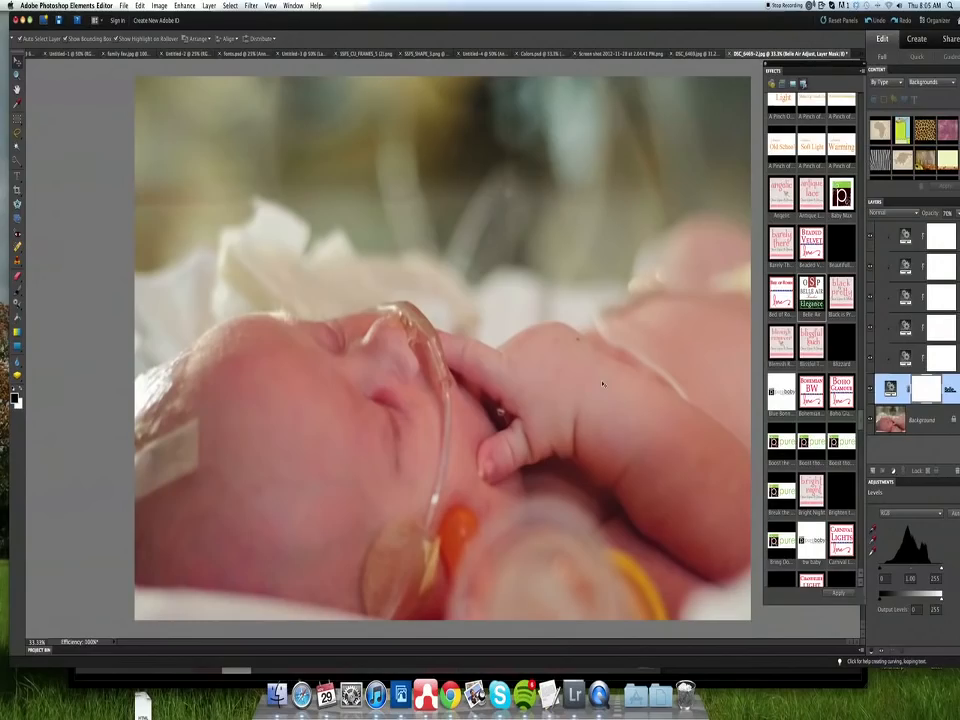
pyautogui.click(912, 420)
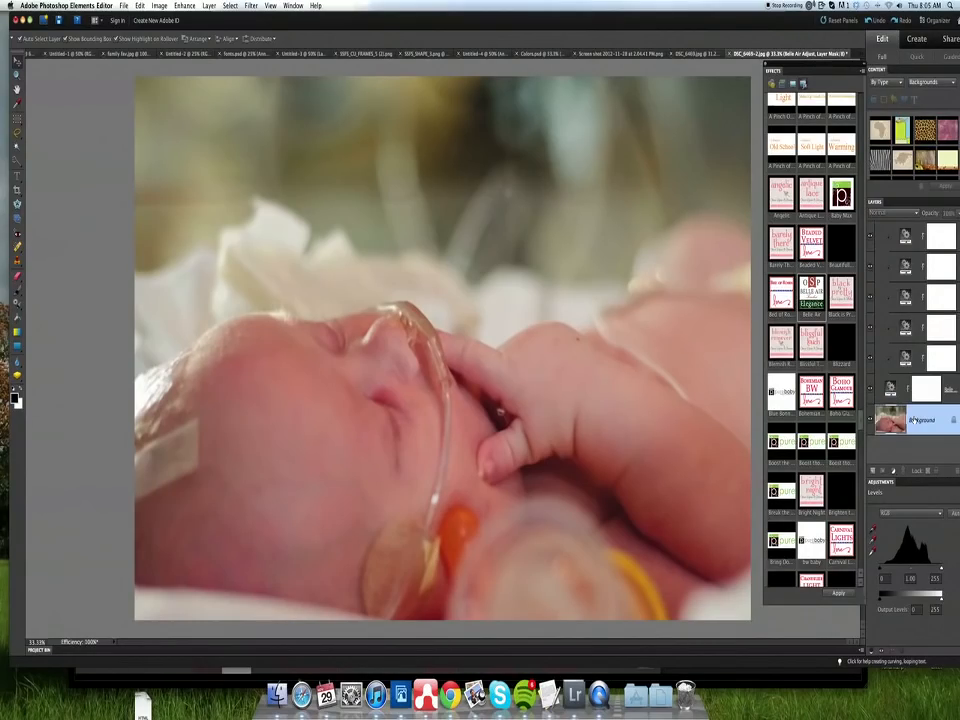
pyautogui.rightClick(913, 420)
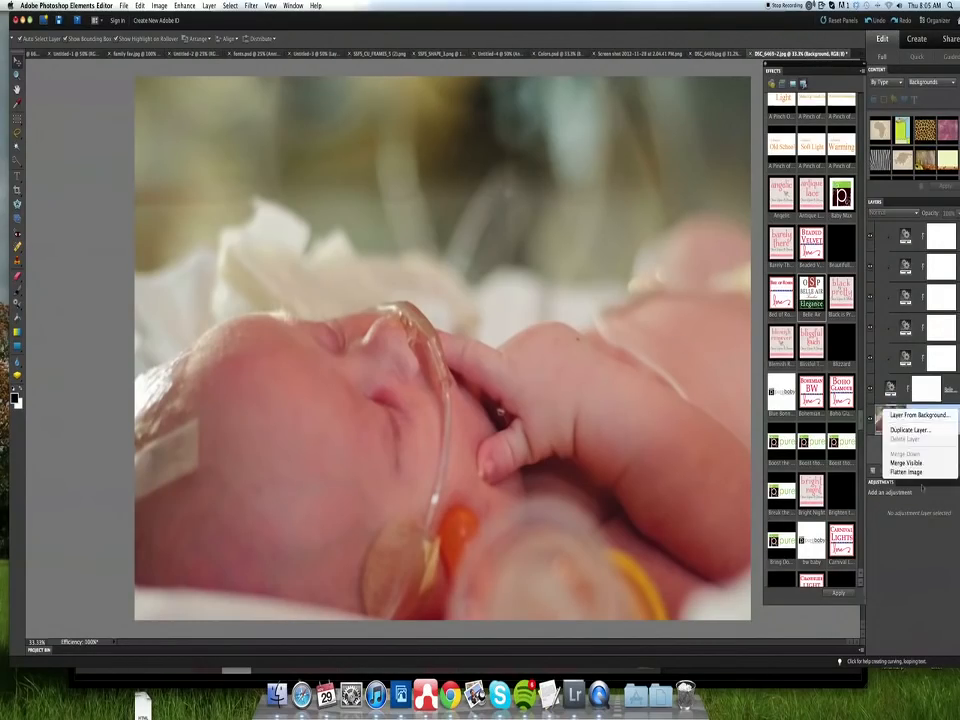
pyautogui.click(918, 473)
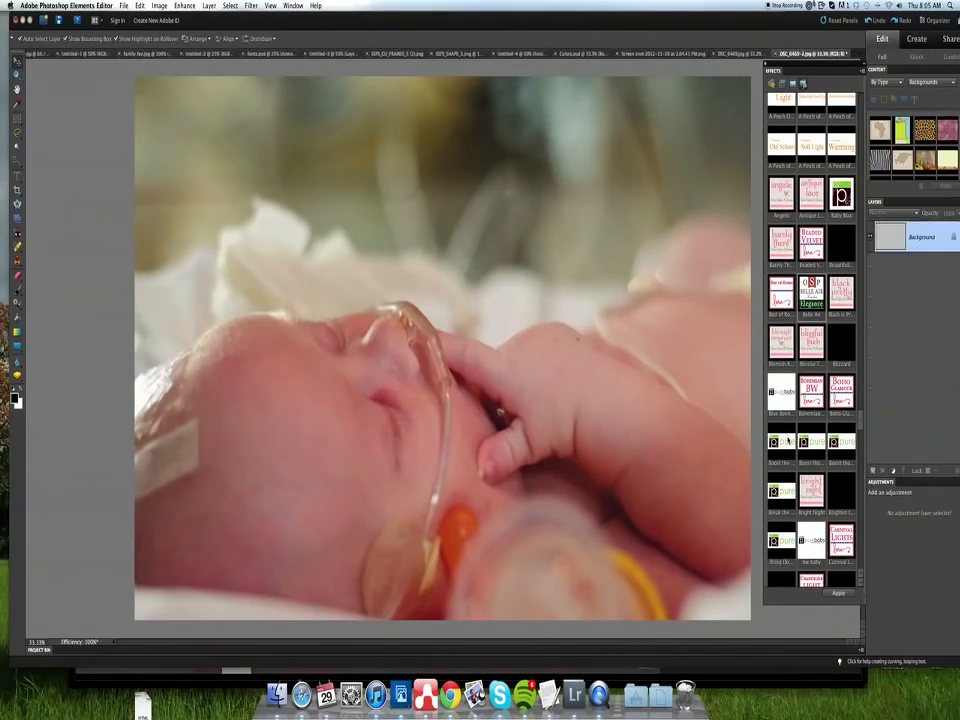
# - Apply the Red Skin Remedy action to the flattened photo and continue past its instructions
pyautogui.scroll(-8, 787, 437)
pyautogui.scroll(-15, 788, 440)
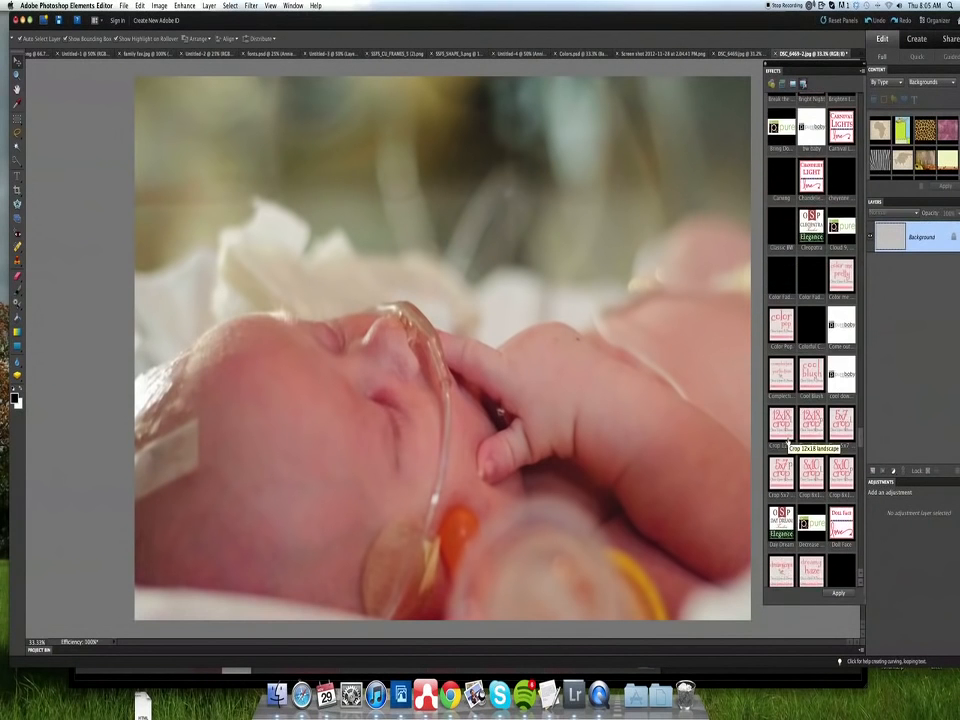
pyautogui.scroll(-15, 789, 441)
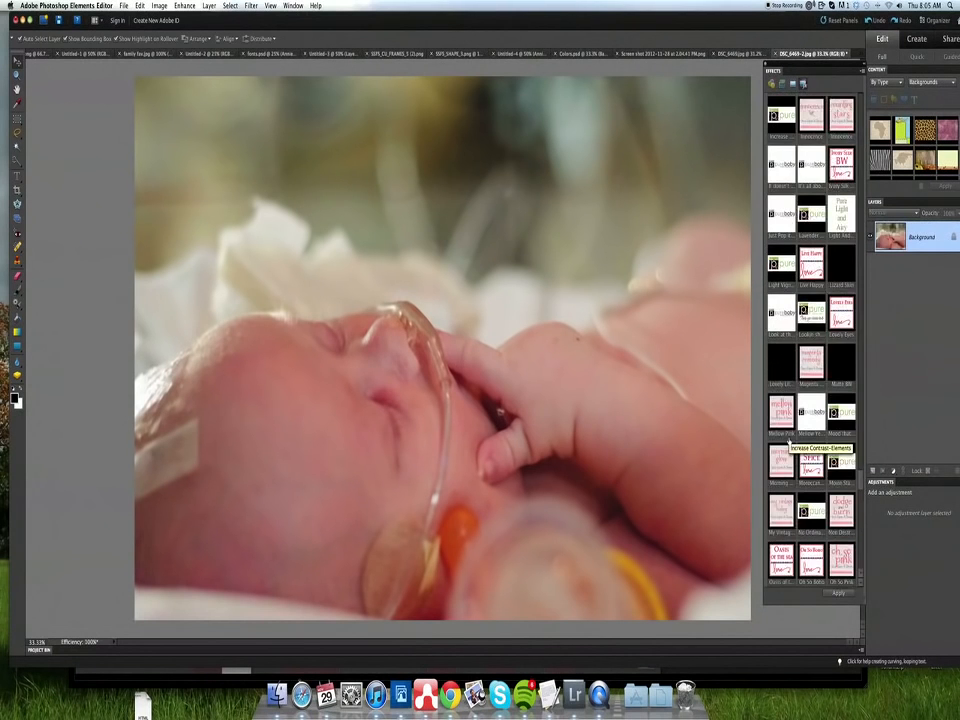
pyautogui.scroll(-15, 789, 441)
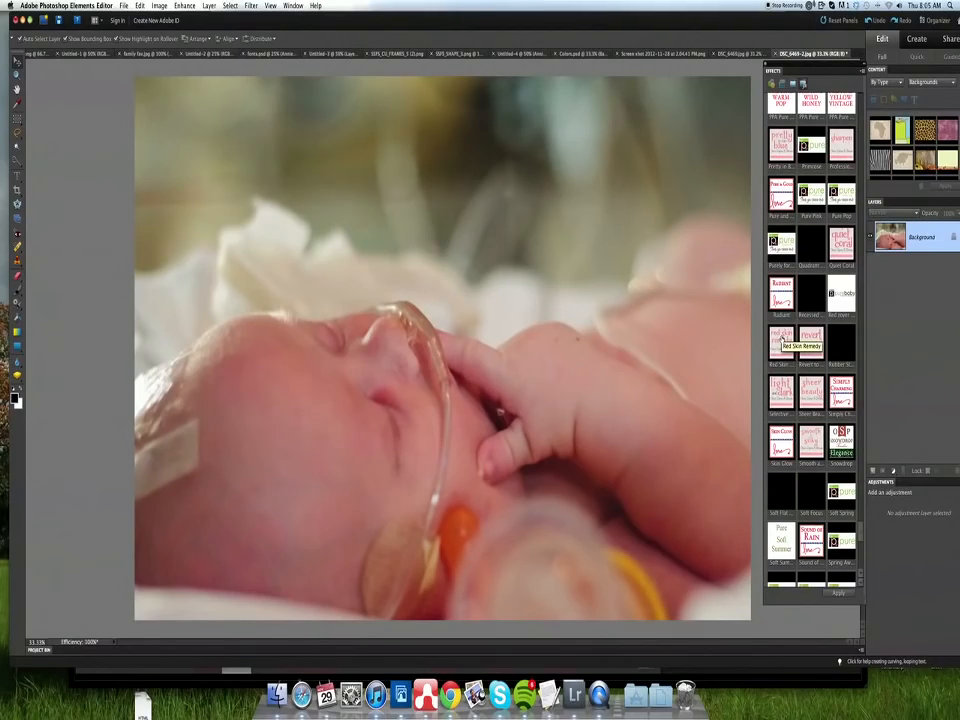
pyautogui.doubleClick(783, 340)
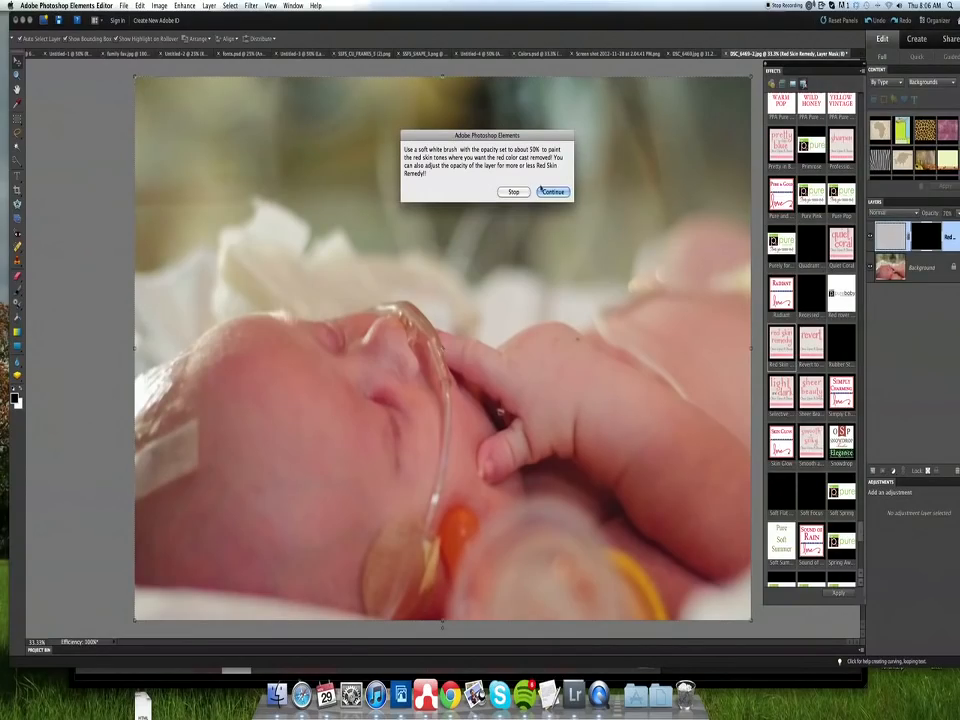
pyautogui.click(553, 191)
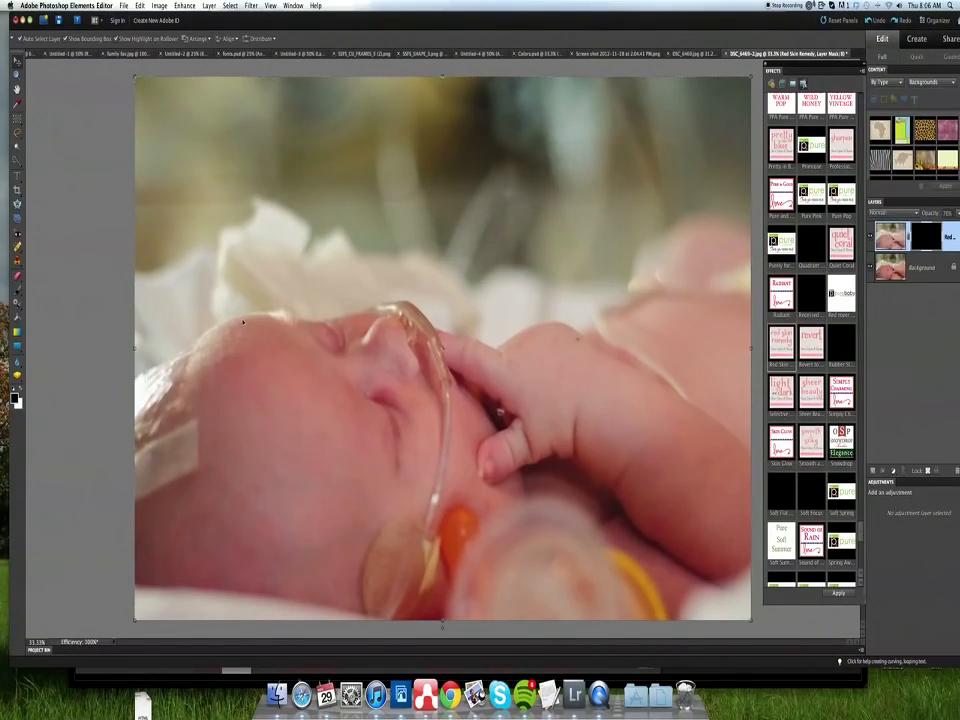
# - Set up the Brush tool with white as the foreground color, a size of 331 px and 51% opacity
pyautogui.click(17, 290)
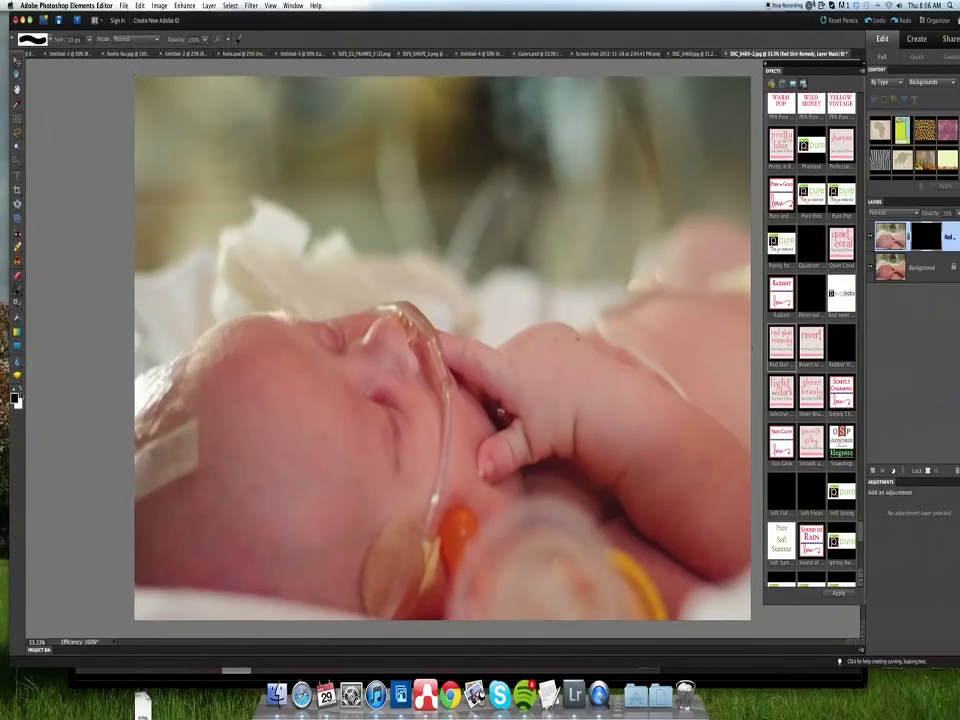
pyautogui.press('x')
pyautogui.click(89, 40)
pyautogui.moveTo(90, 53); pyautogui.dragTo(119, 53)
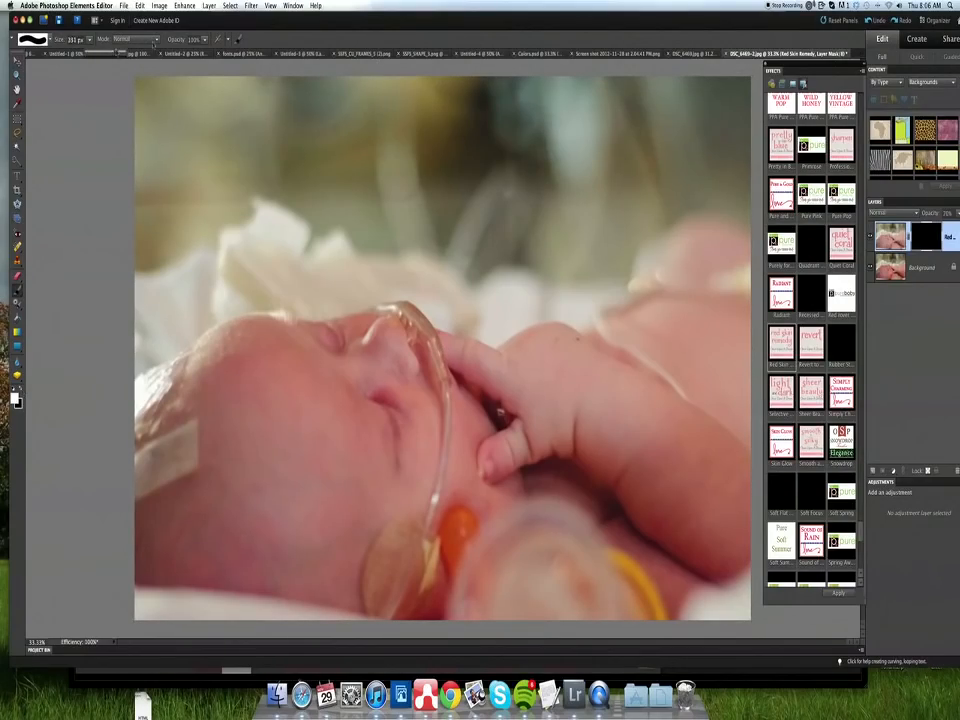
pyautogui.click(205, 40)
pyautogui.moveTo(205, 53); pyautogui.dragTo(185, 54)
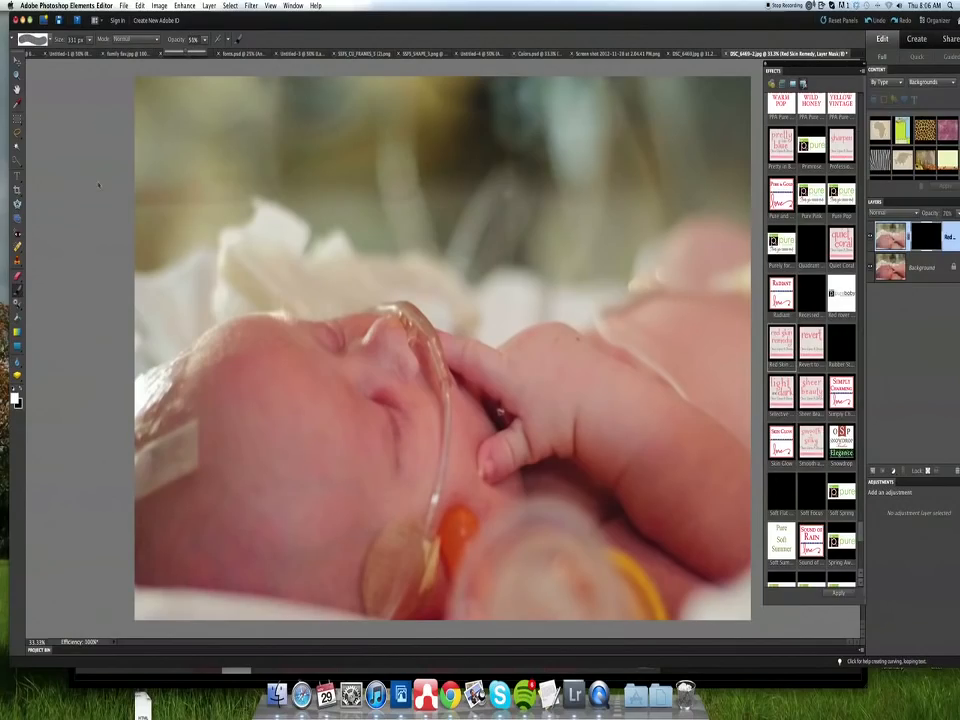
# - Try painting on the baby's cheek with the brush enlarged to 693 px, and undo the stroke
pyautogui.click(89, 40)
pyautogui.moveTo(89, 53); pyautogui.dragTo(94, 53)
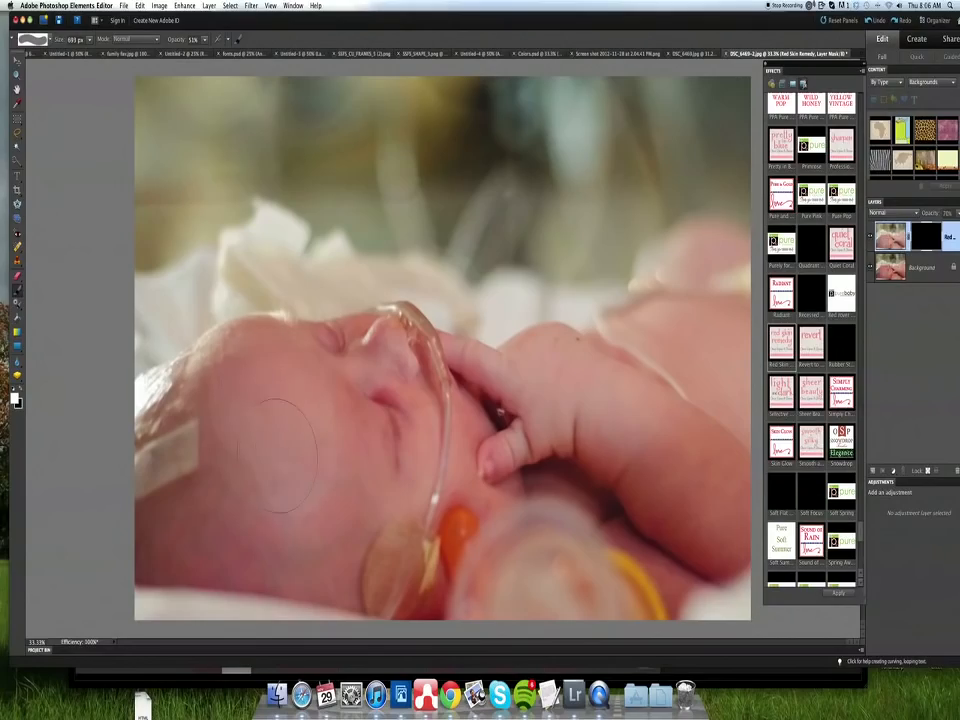
pyautogui.moveTo(249, 452); pyautogui.dragTo(252, 453)
pyautogui.press('super+z')
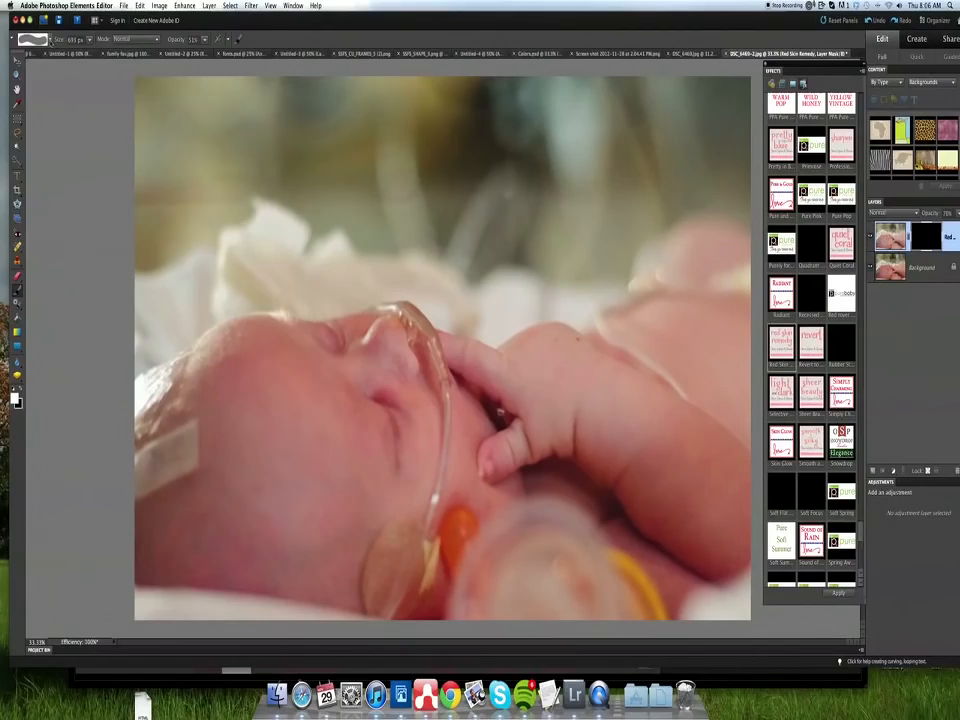
# - Choose the soft 300 px brush from the Default Brushes and enlarge it to 799 px
pyautogui.click(51, 41)
pyautogui.click(60, 65)
pyautogui.click(60, 33)
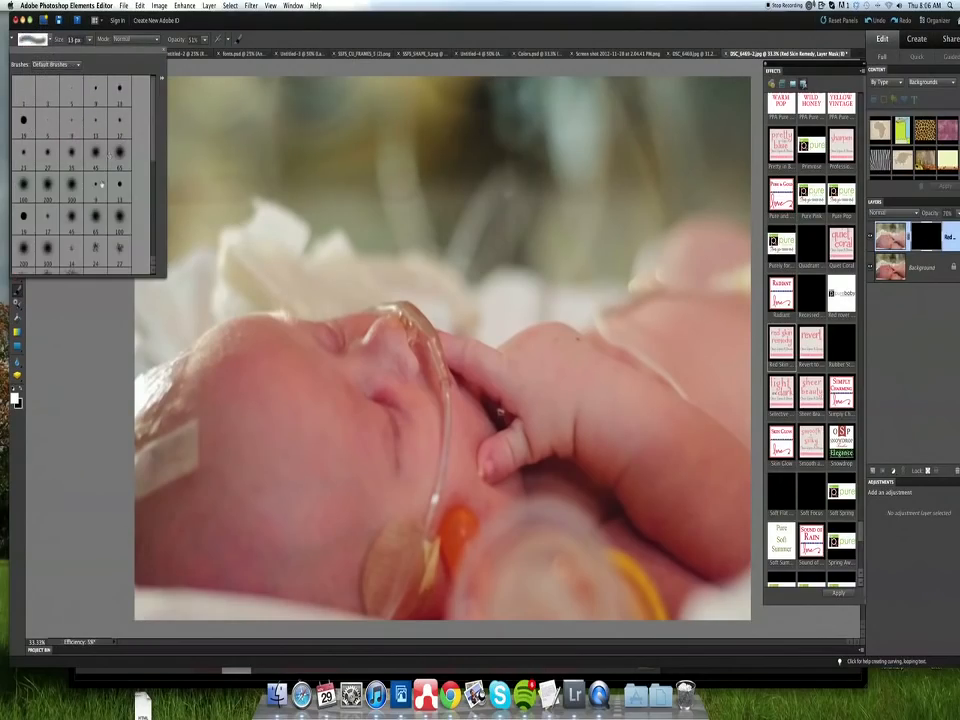
pyautogui.click(71, 185)
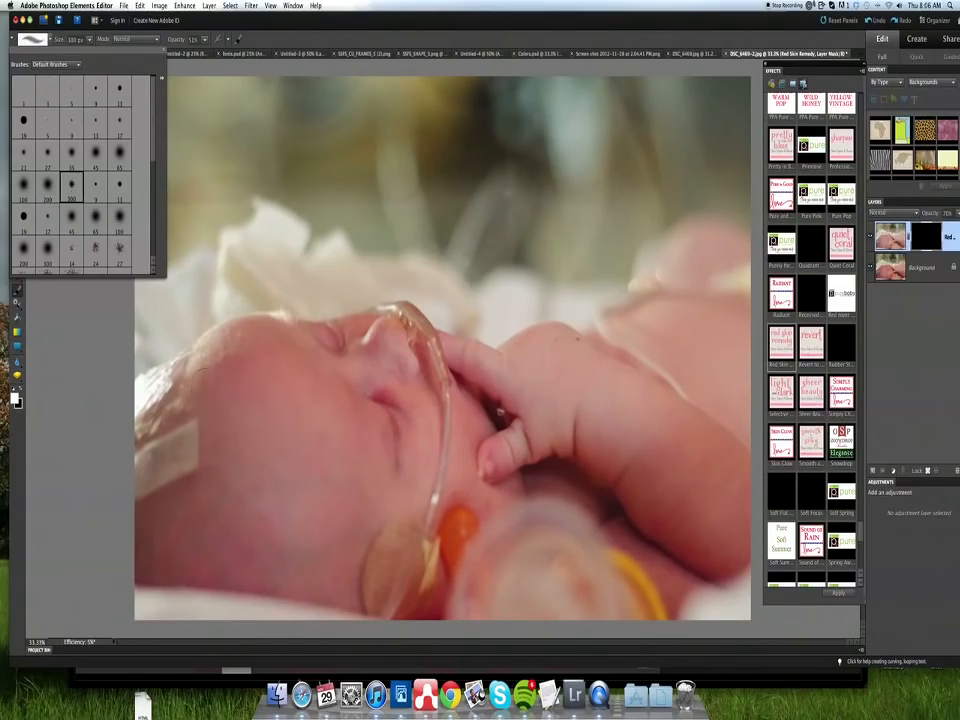
pyautogui.click(89, 40)
pyautogui.moveTo(89, 50); pyautogui.dragTo(94, 51)
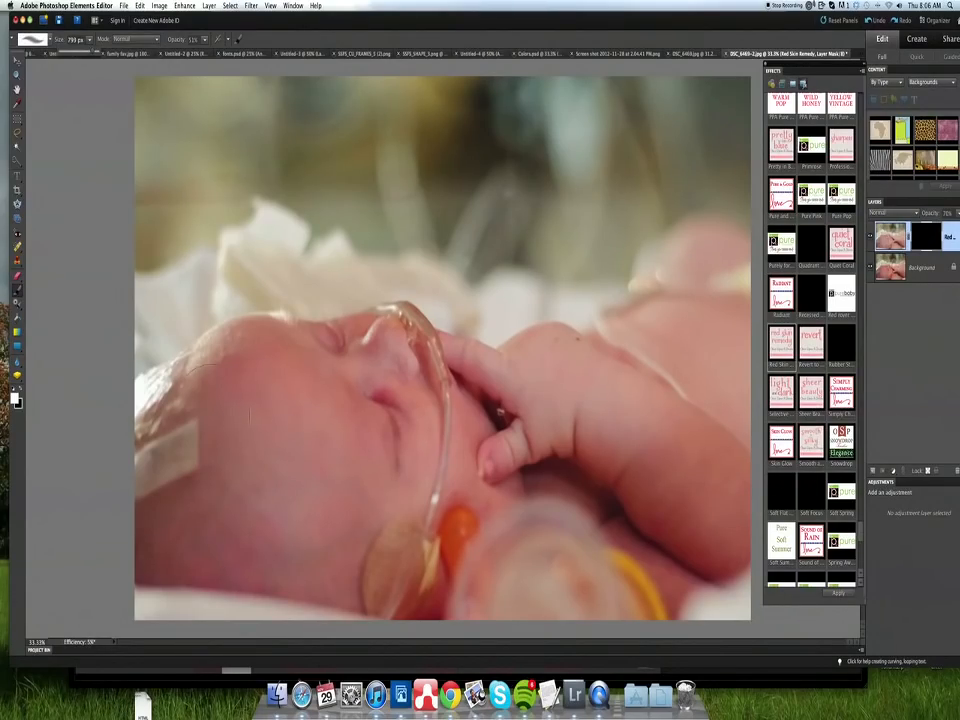
# - Paint on the Red Skin Remedy mask over the baby's reddish skin, and compare the photo with the layer hidden and shown
pyautogui.click(261, 396)
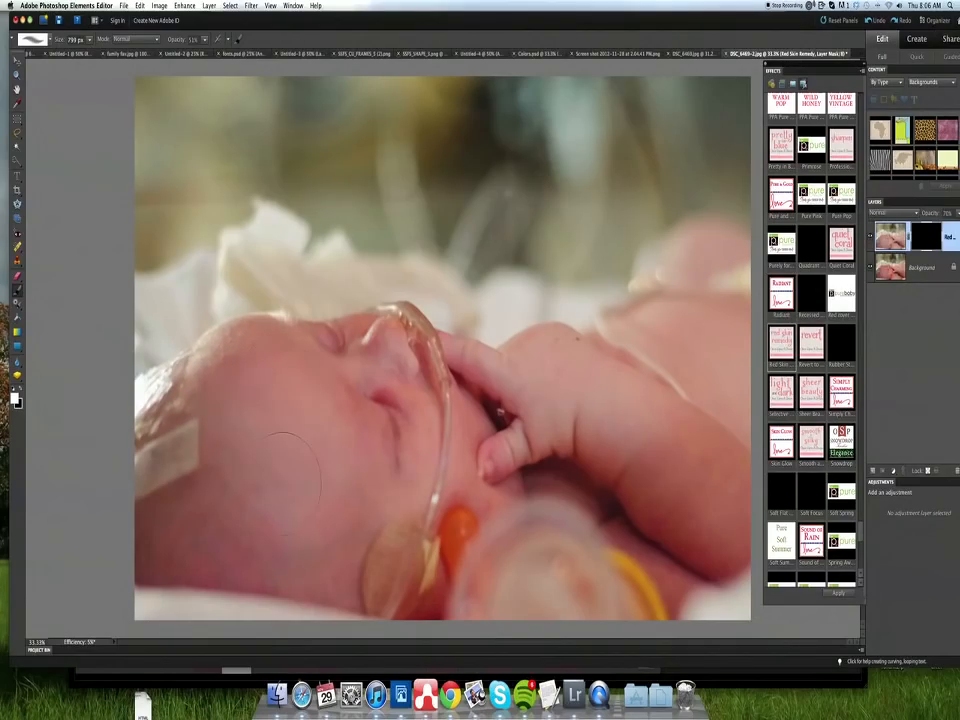
pyautogui.moveTo(276, 540)
pyautogui.mouseDown()
pyautogui.moveTo(318, 546)
pyautogui.moveTo(363, 532)
pyautogui.mouseUp()
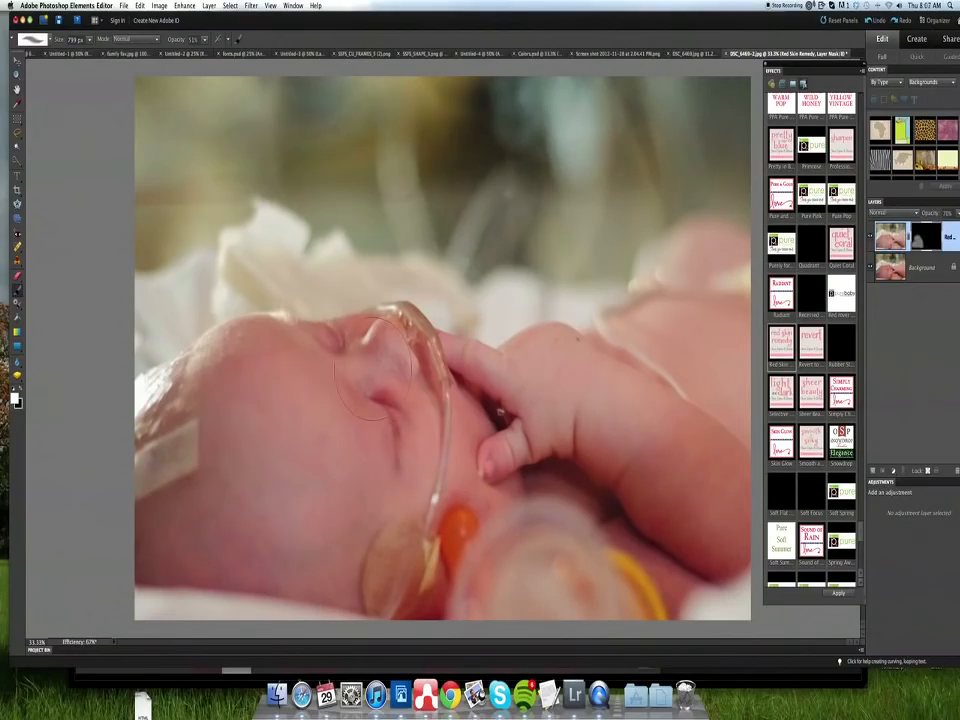
pyautogui.moveTo(417, 461); pyautogui.dragTo(430, 449)
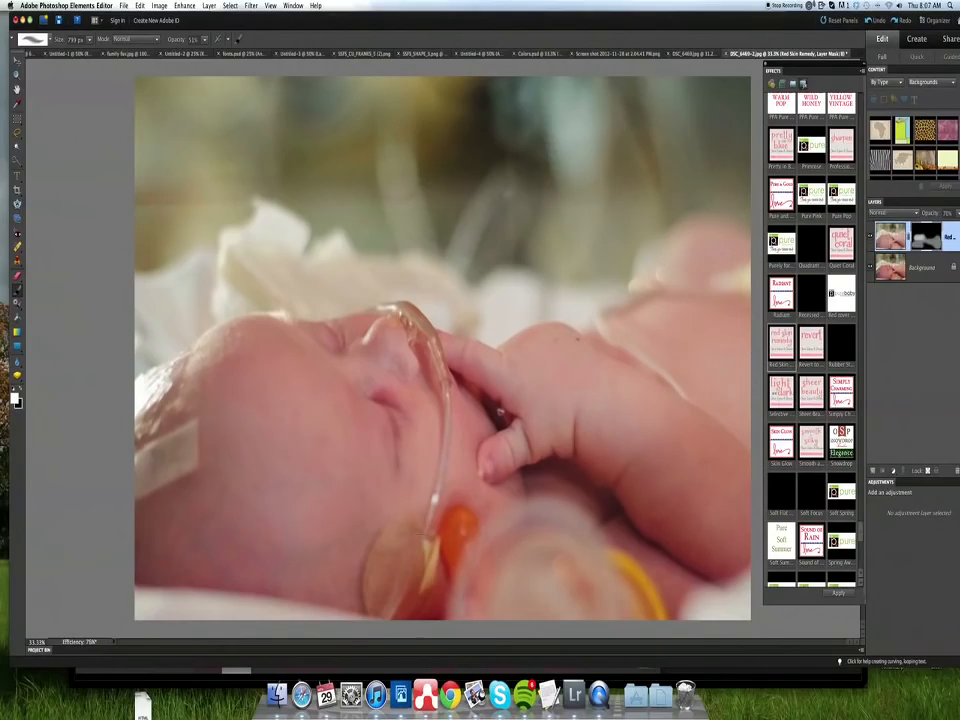
pyautogui.moveTo(375, 578); pyautogui.dragTo(417, 579)
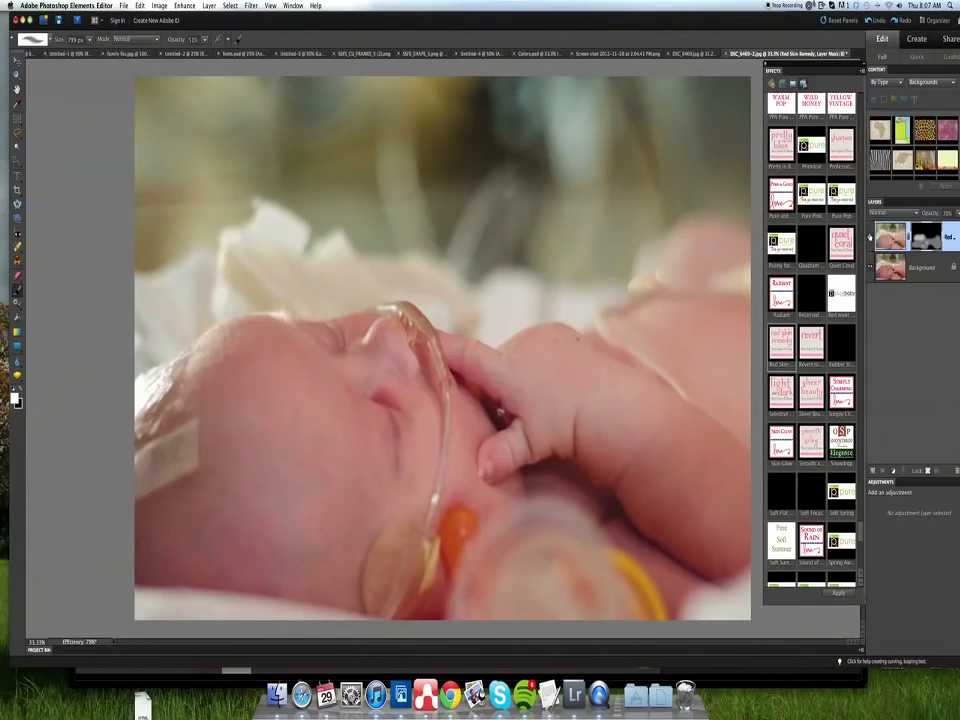
pyautogui.click(870, 236)
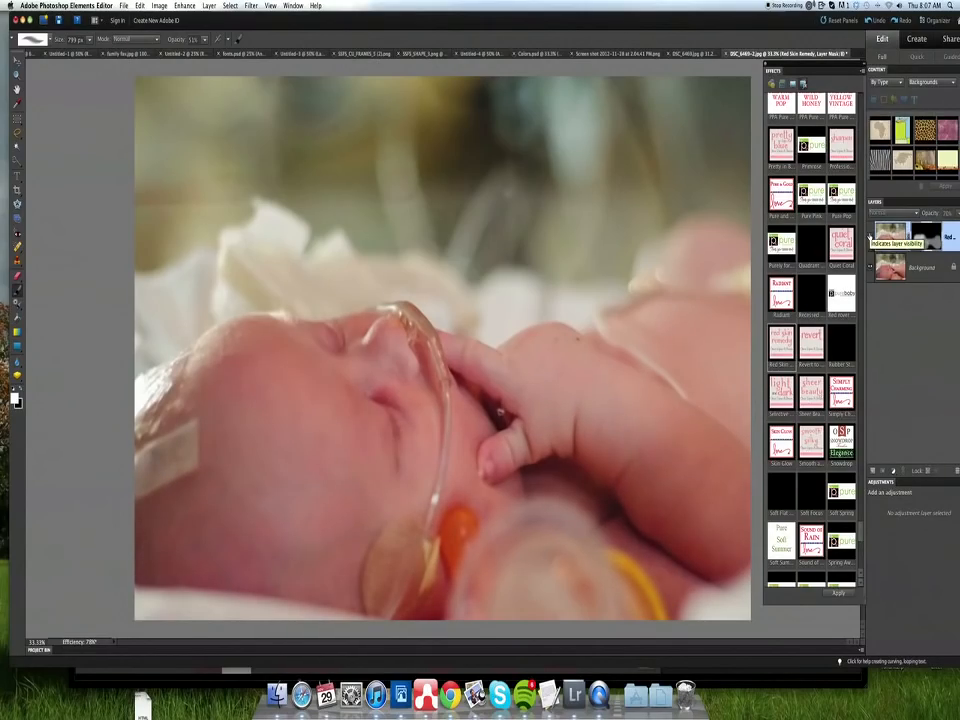
pyautogui.click(870, 236)
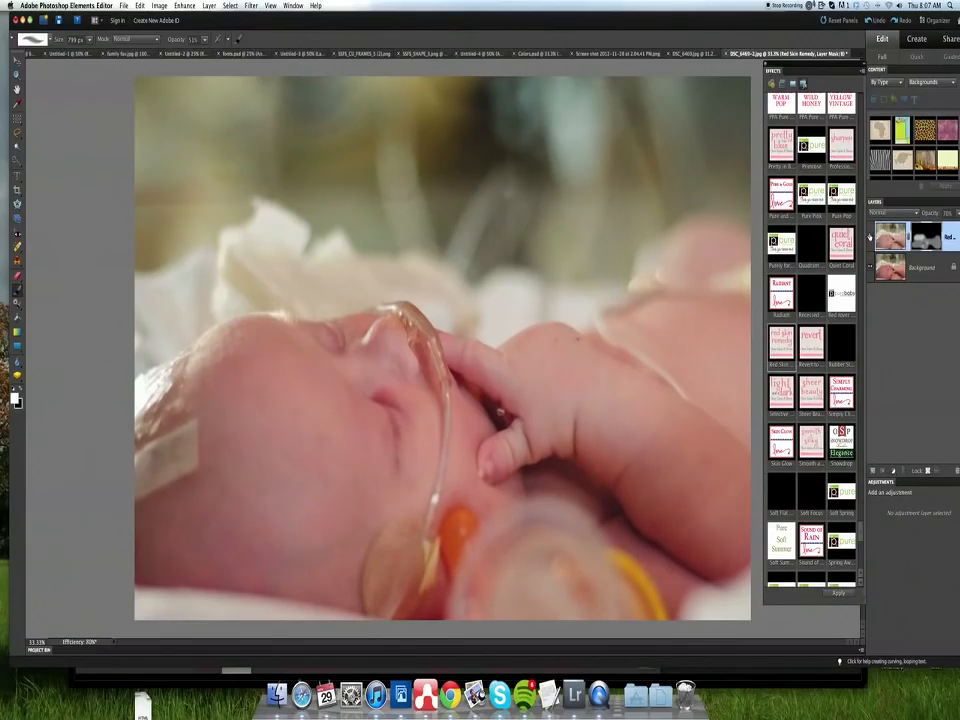
# - Reduce the Red Skin Remedy layer's opacity and select the Background layer
pyautogui.click(957, 213)
pyautogui.moveTo(942, 228); pyautogui.dragTo(929, 229)
pyautogui.click(920, 268)
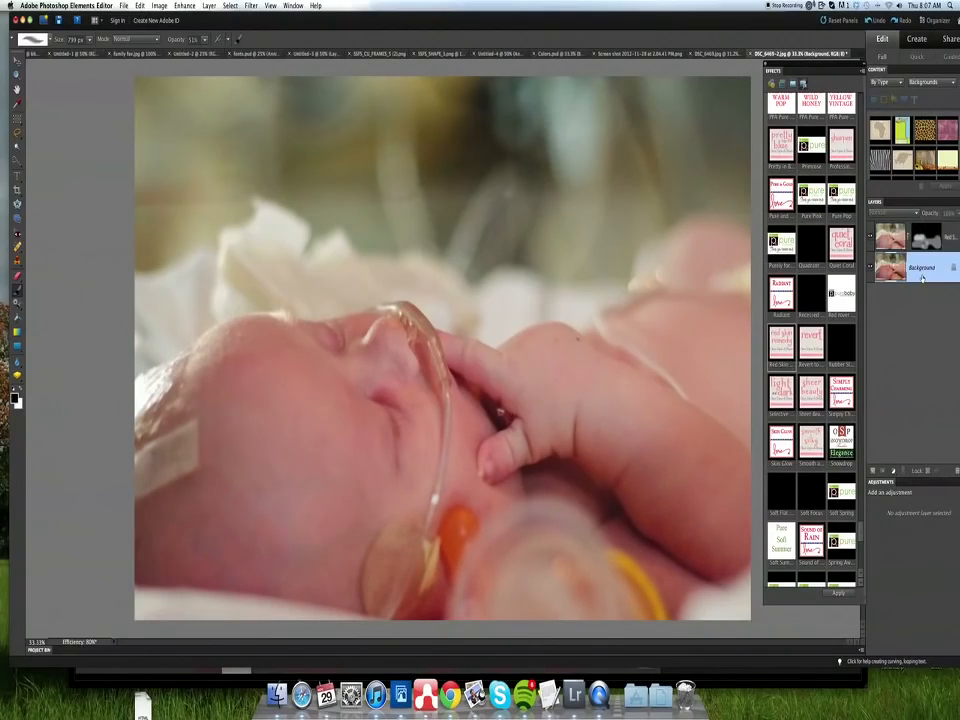